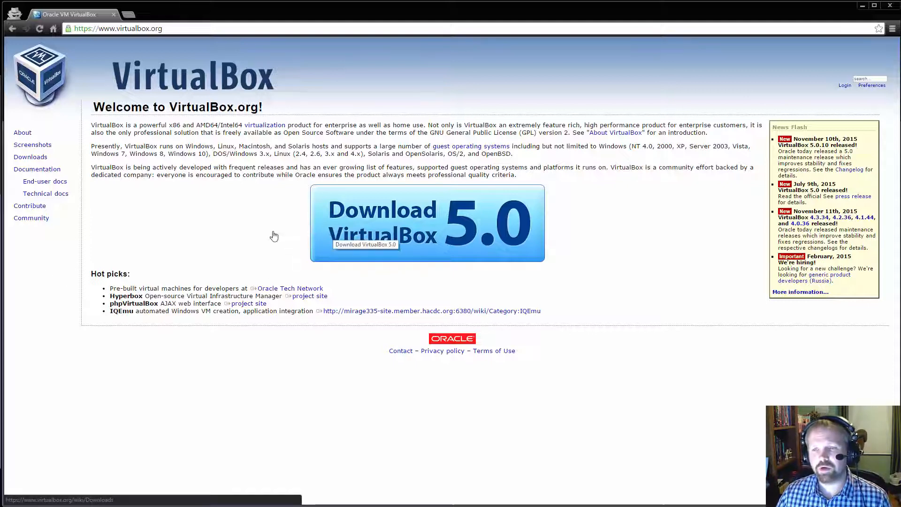
- Open the VirtualBox downloads page and download the VirtualBox 5.0.10 x86/amd64 installer for Windows hosts
click(384, 236)
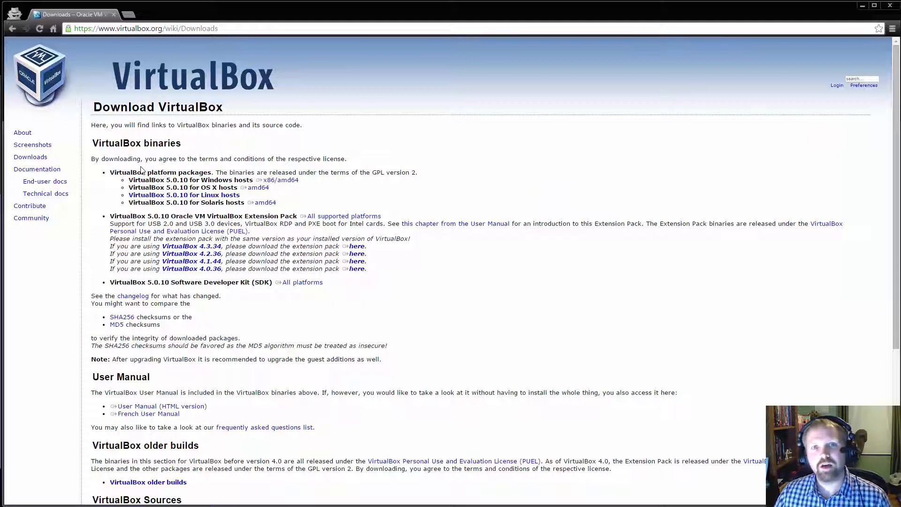
drag(146, 180, 186, 184)
click(205, 183)
click(208, 197)
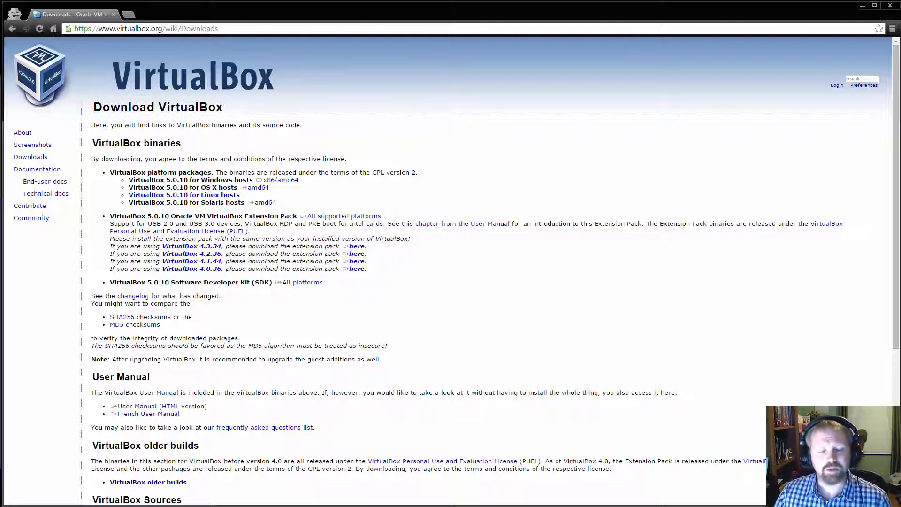
drag(255, 180, 299, 181)
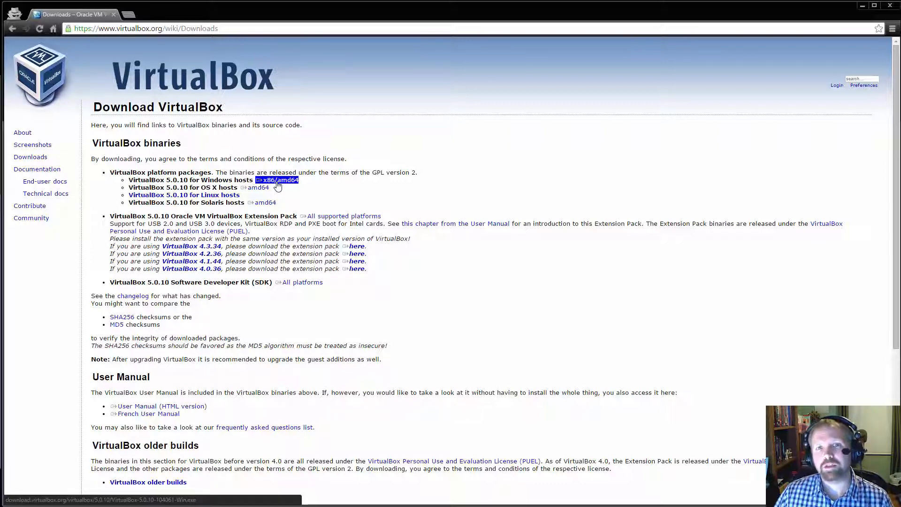
click(268, 180)
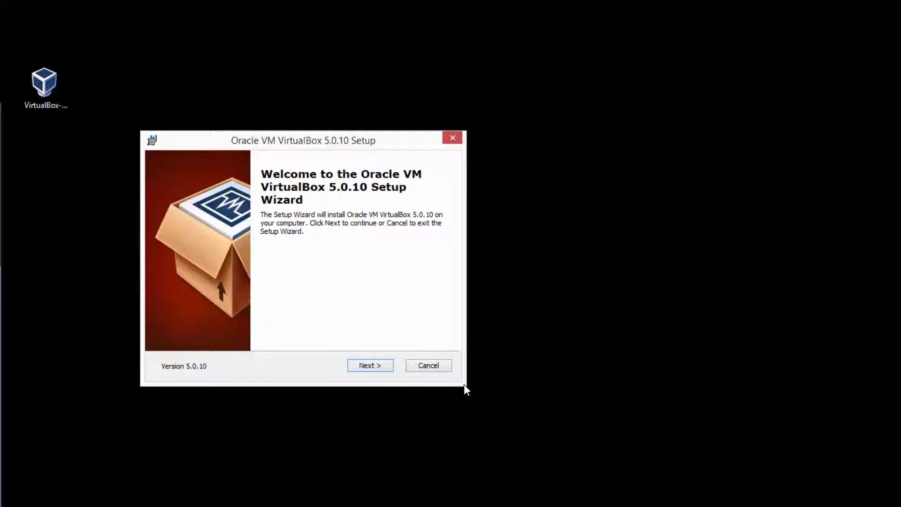
- Go through the VirtualBox 5.0.10 setup wizard, keeping the default features, install location, shortcuts and file associations
click(382, 364)
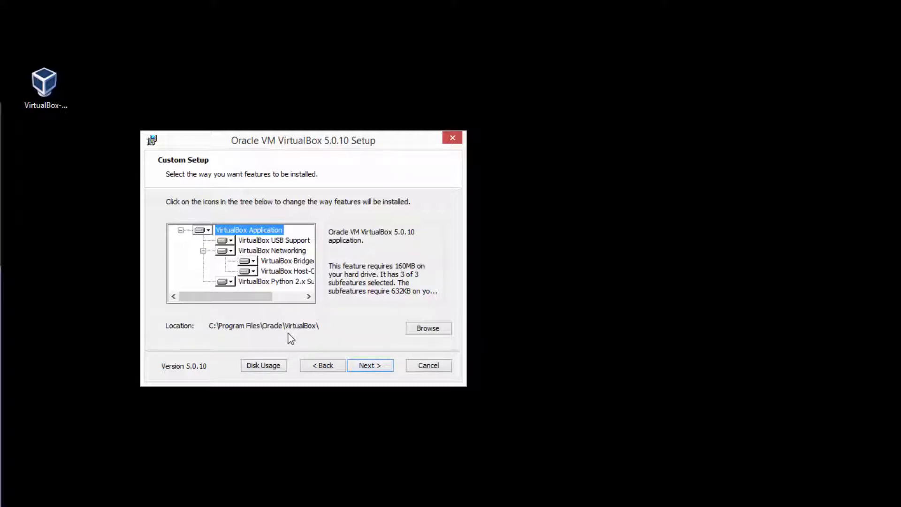
click(449, 333)
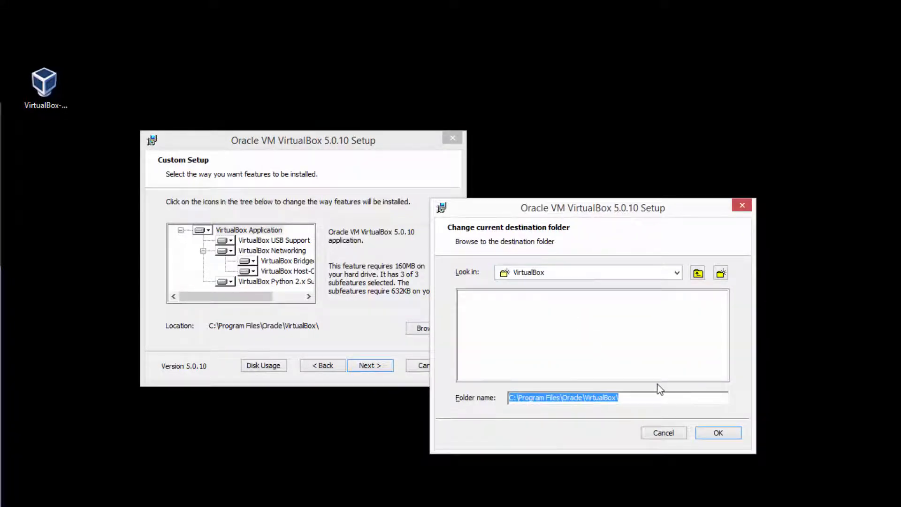
click(663, 432)
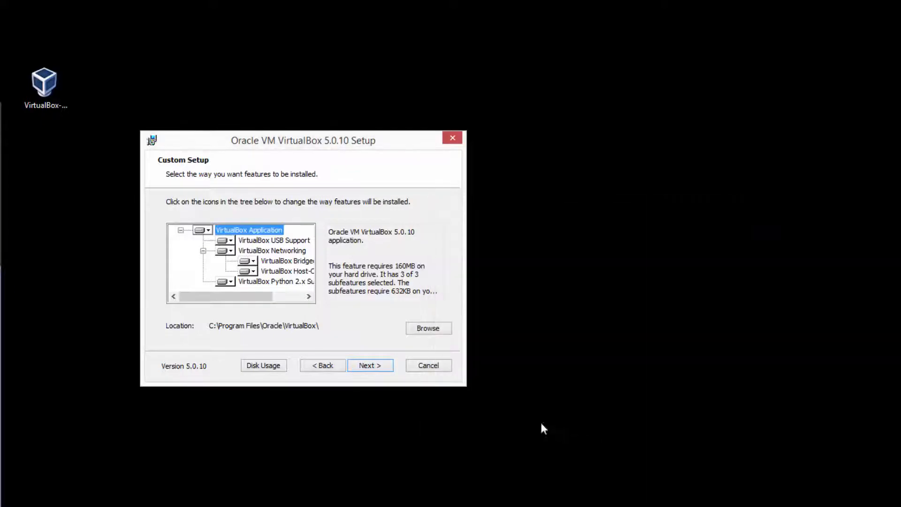
click(370, 366)
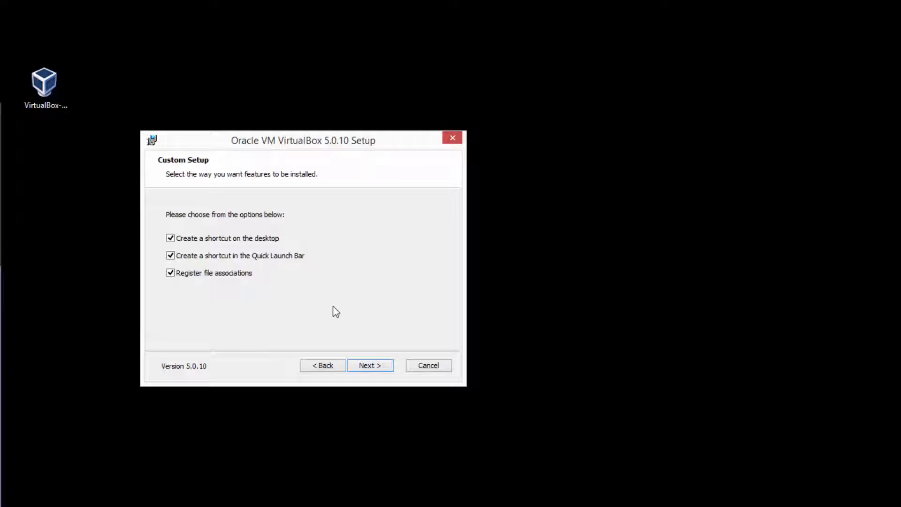
click(370, 365)
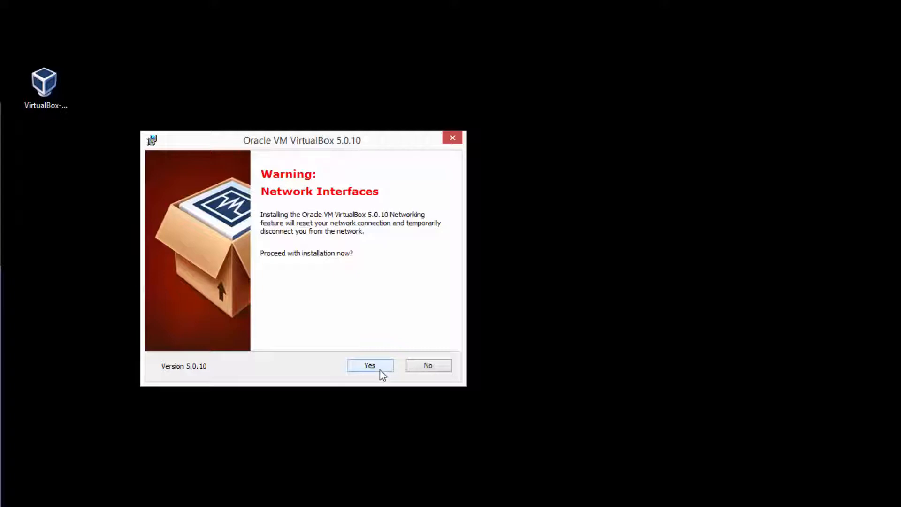
- Accept the network interface reset, install VirtualBox 5.0.10 and finish setup without starting it automatically
click(375, 369)
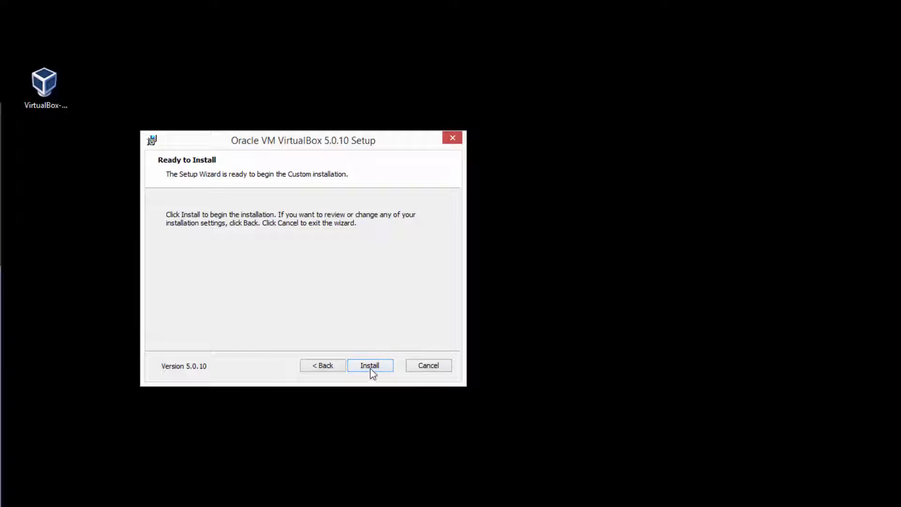
click(371, 369)
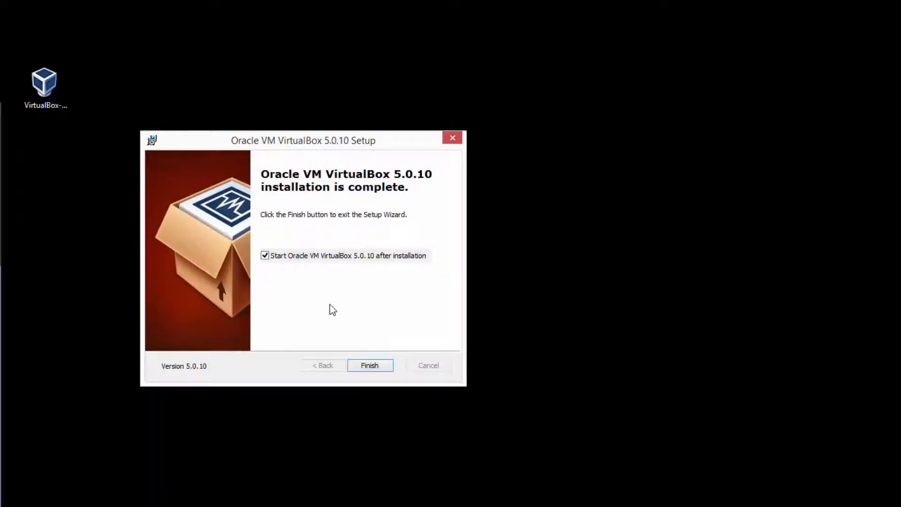
click(283, 257)
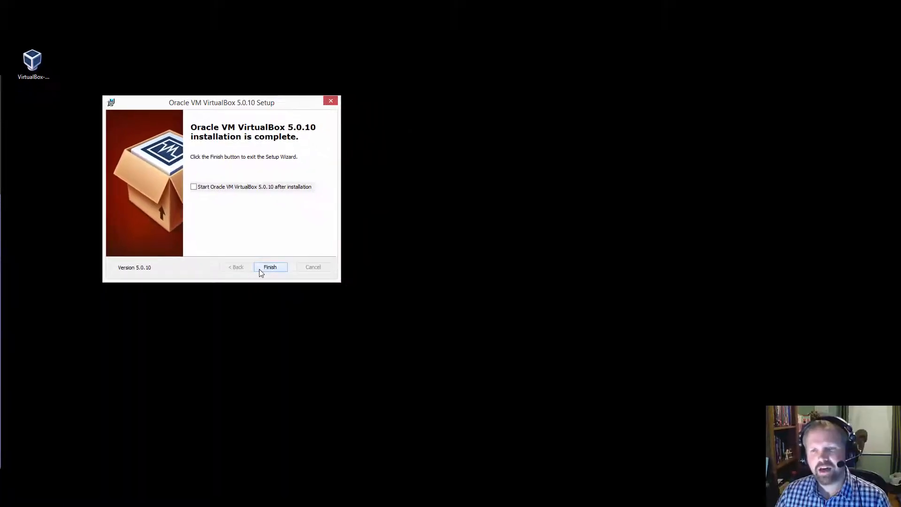
click(261, 268)
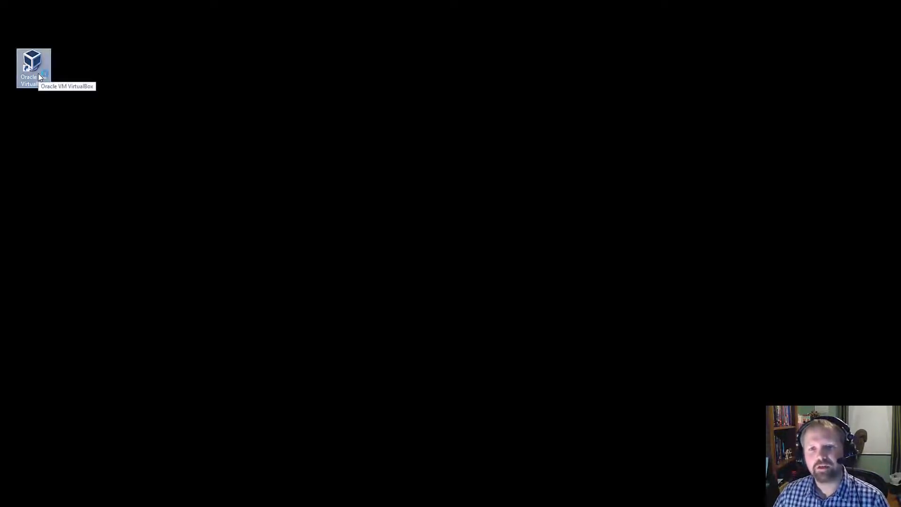
drag(431, 218, 298, 83)
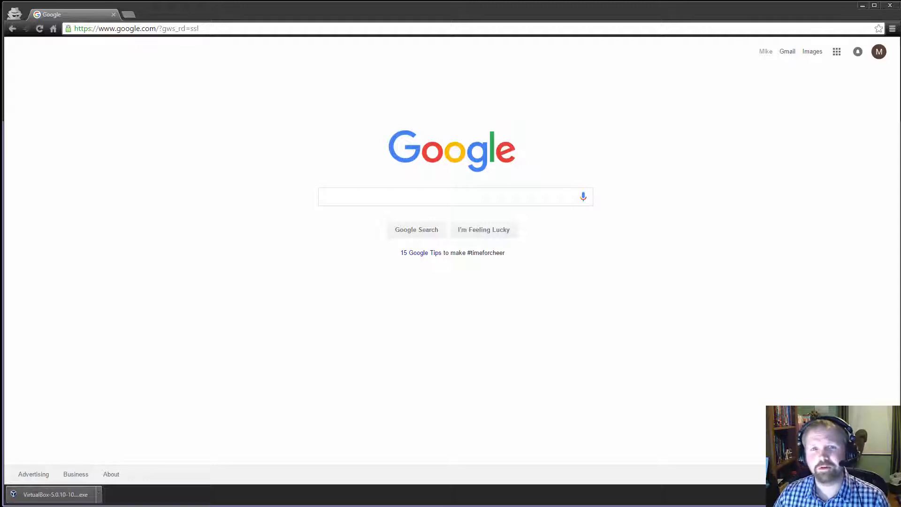
- Search Google for "windows server 2012 r2 evaluation" and open the TechNet Evaluation Center result
click(334, 192)
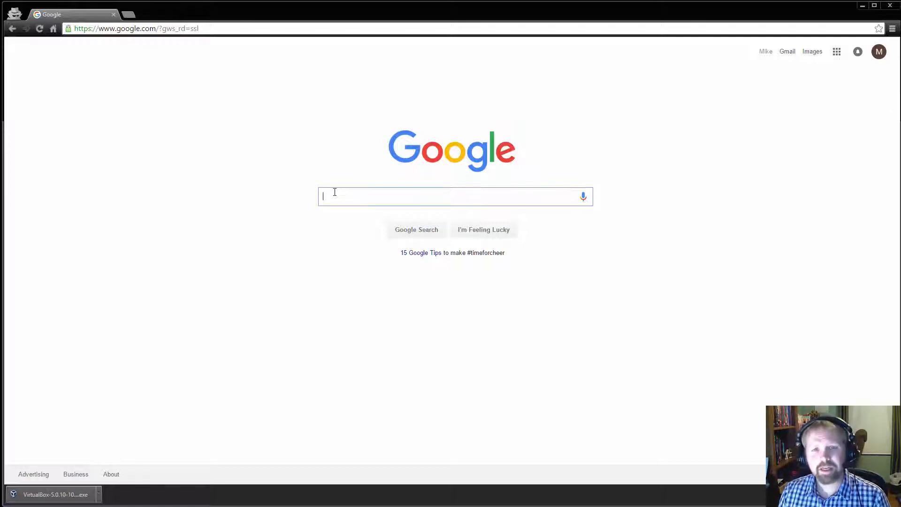
text(Windows Server 2012 R2 E)
key(Down)
key(Return)
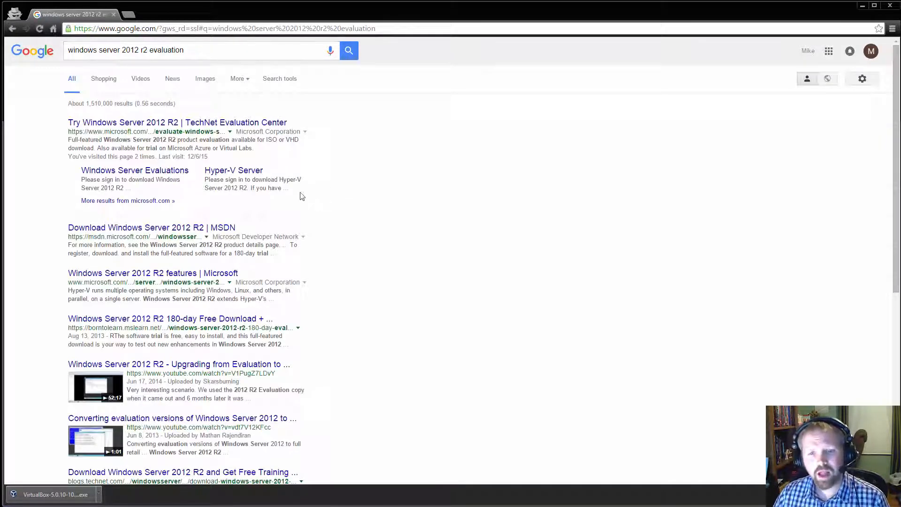
click(156, 126)
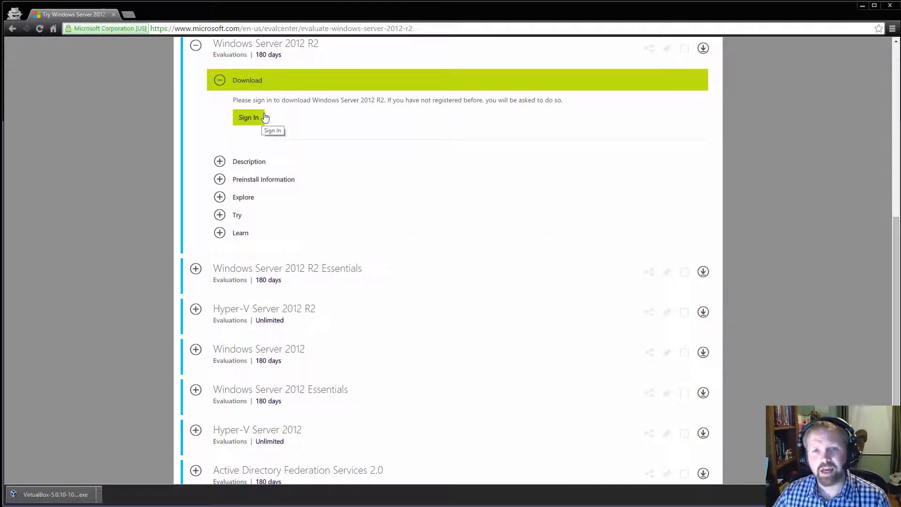
- Sign in to the Windows Server 2012 R2 evaluation download with the Microsoft account e-mail and account password
click(245, 120)
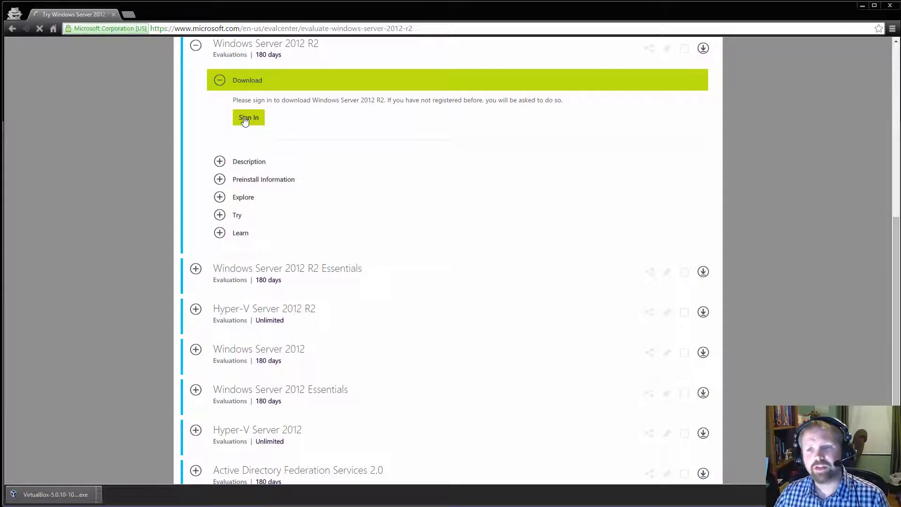
text(m???????)
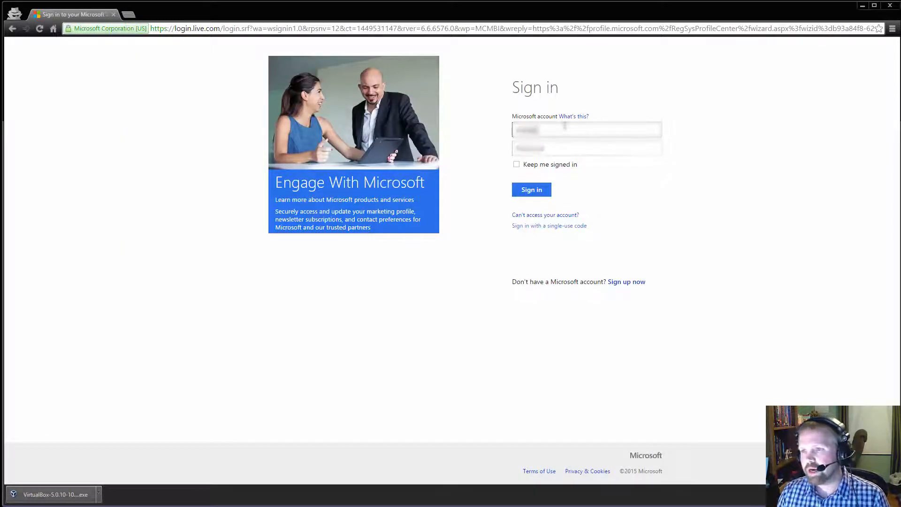
text(??????????)
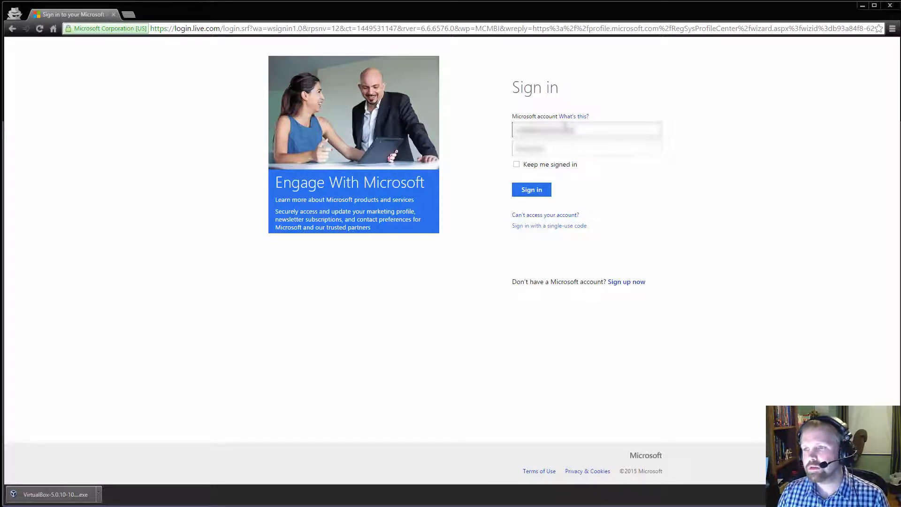
text(om)
key(Tab)
text(???????)
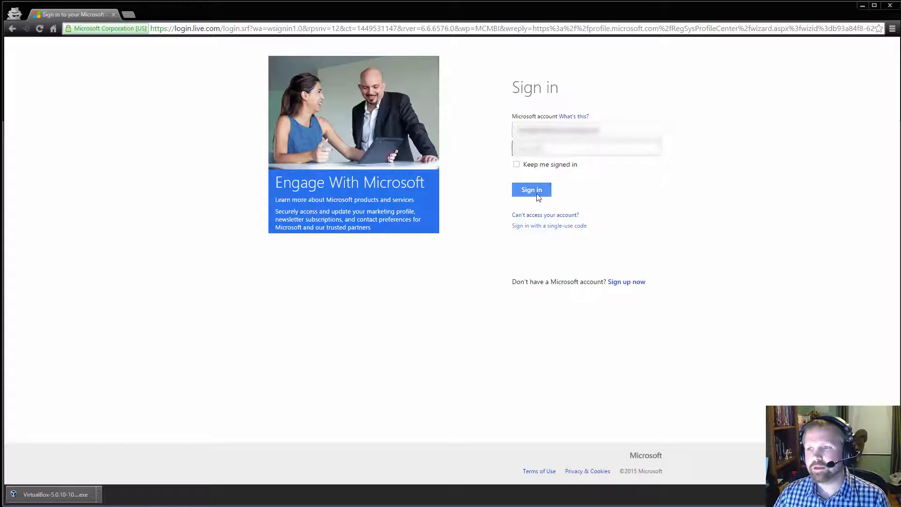
click(536, 192)
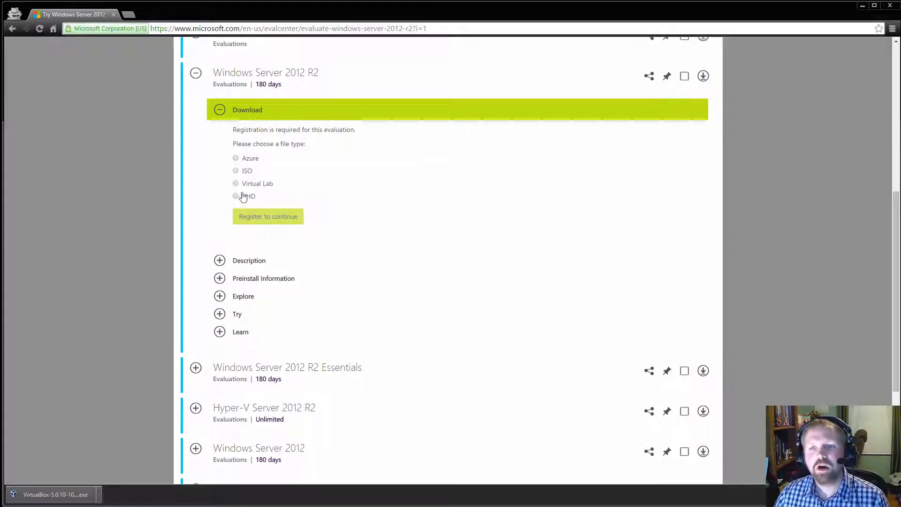
- Choose the ISO file type for the Windows Server 2012 R2 evaluation and review its registration form
click(236, 171)
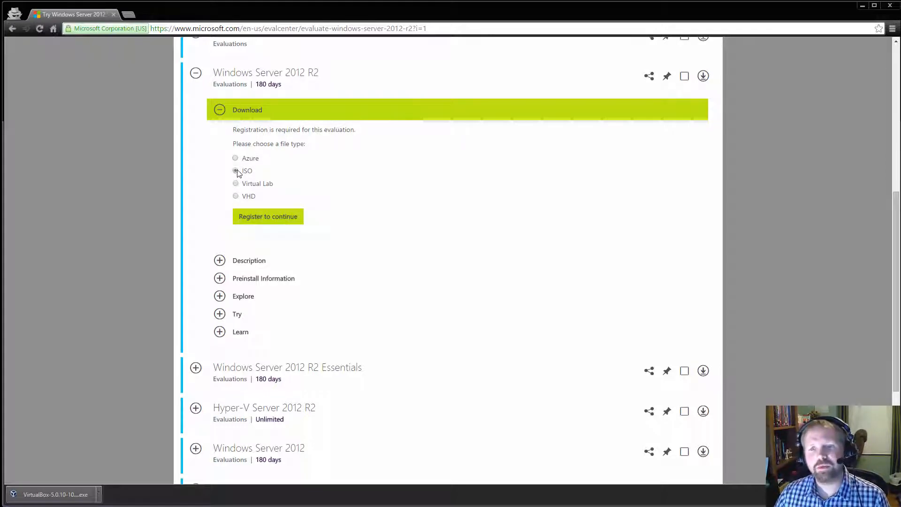
click(254, 218)
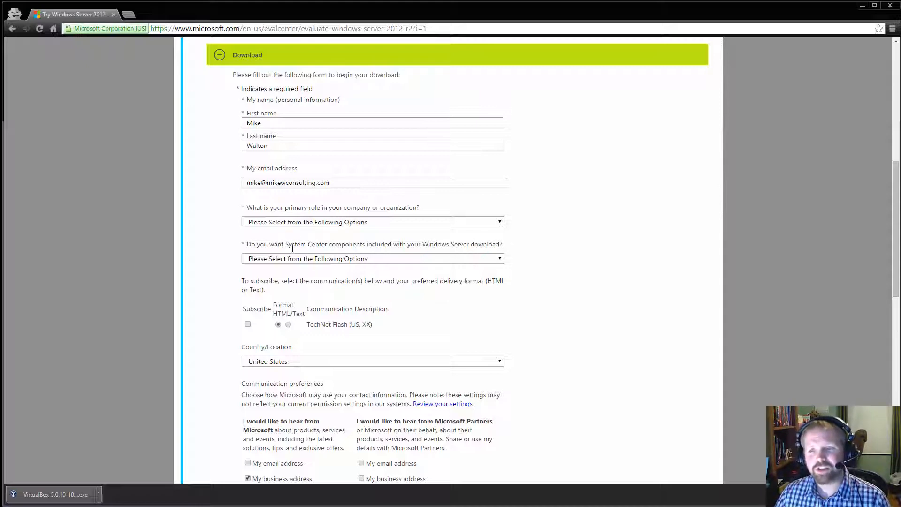
scroll(447, 301, down, 3)
scroll(310, 253, up, 4)
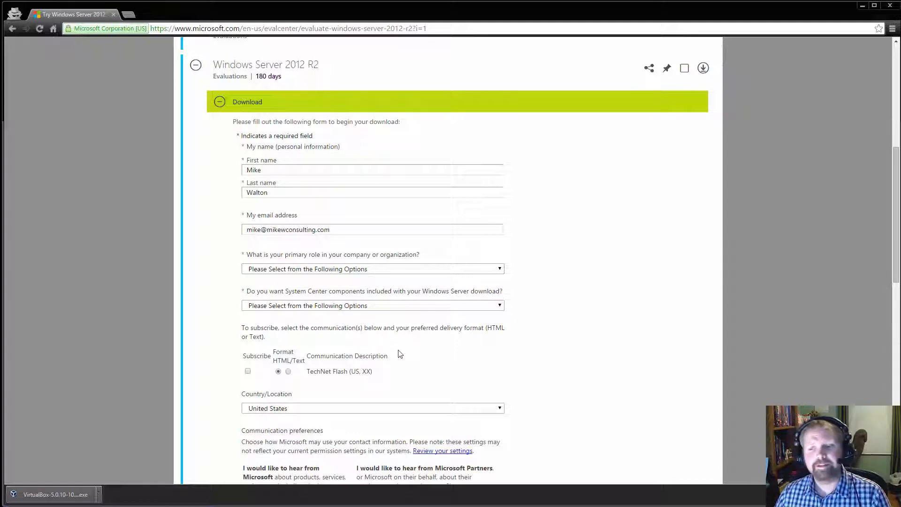
scroll(398, 354, down, 2)
scroll(398, 354, down, 3)
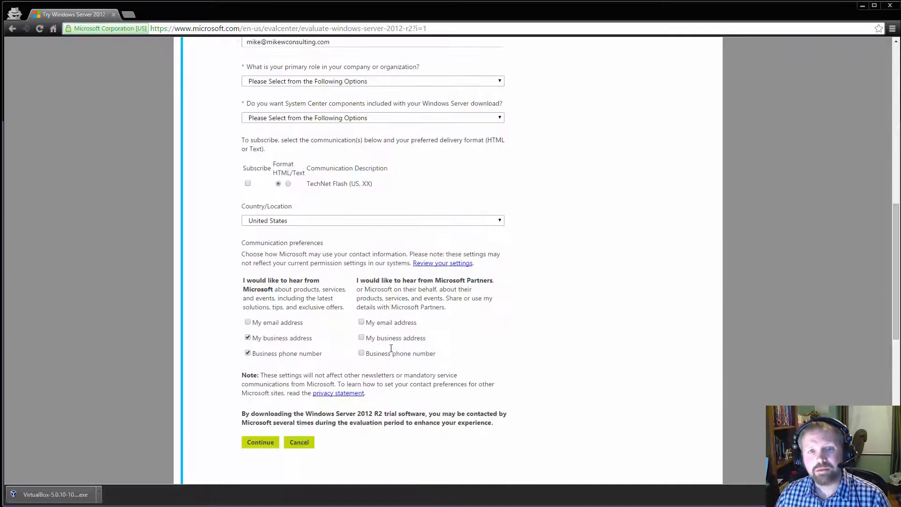
click(263, 397)
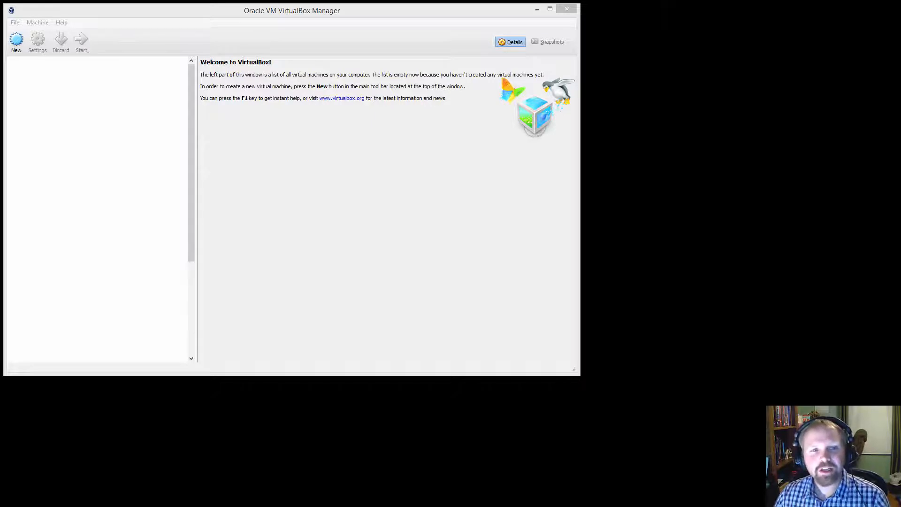
- In VirtualBox Manager, start a new virtual machine named DC for Windows 2012 (64-bit) with 2048 MB of memory
click(17, 40)
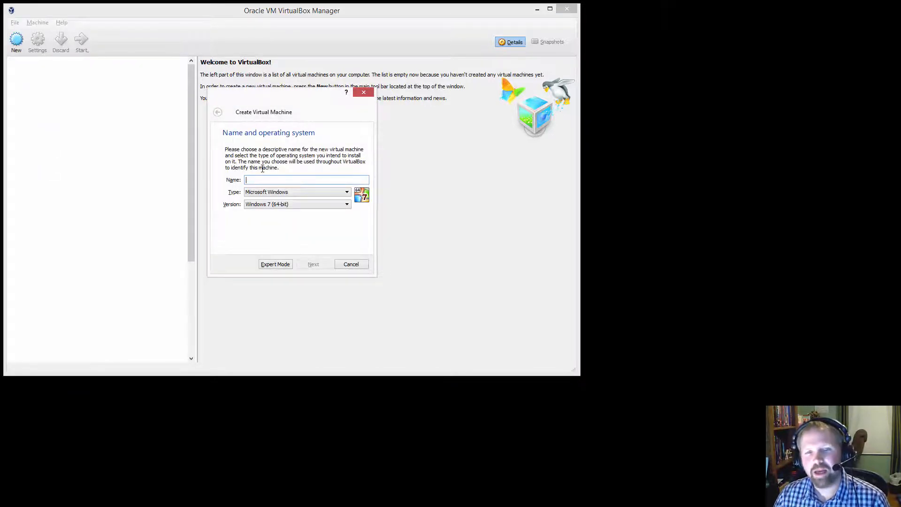
text(DC)
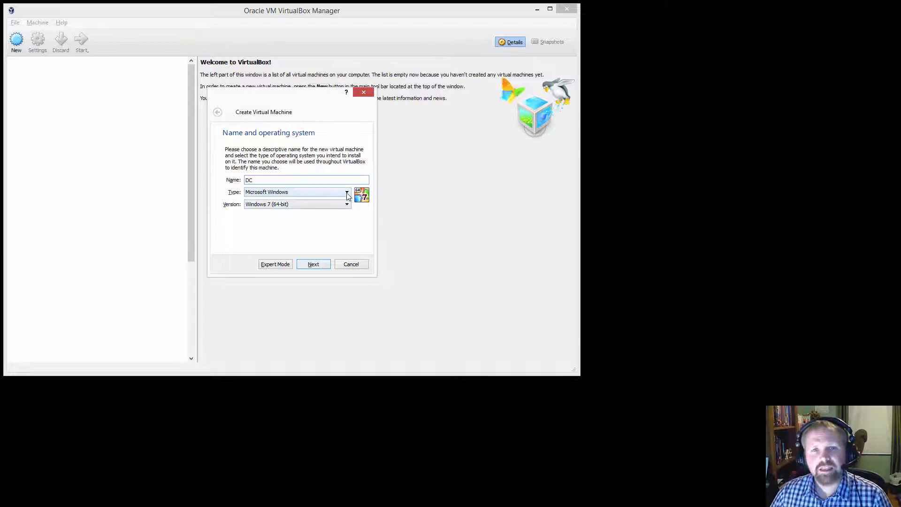
click(280, 205)
scroll(284, 225, down, 3)
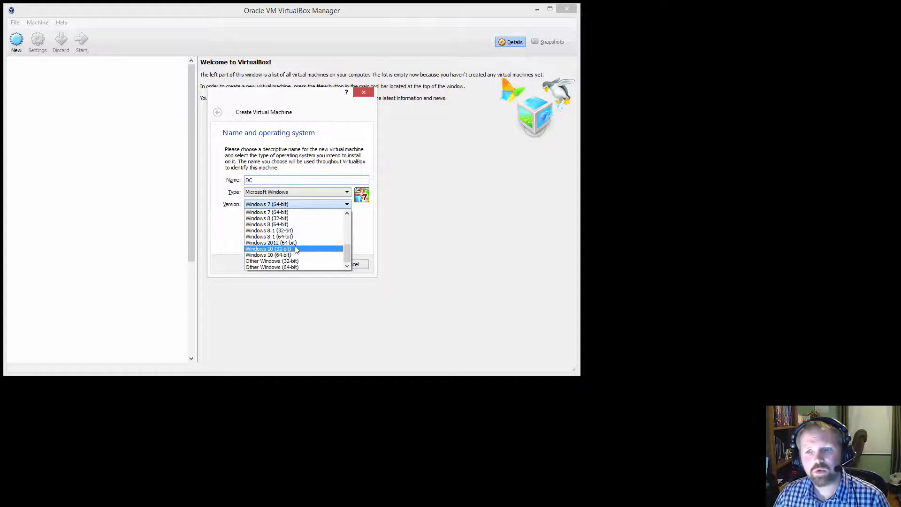
click(299, 243)
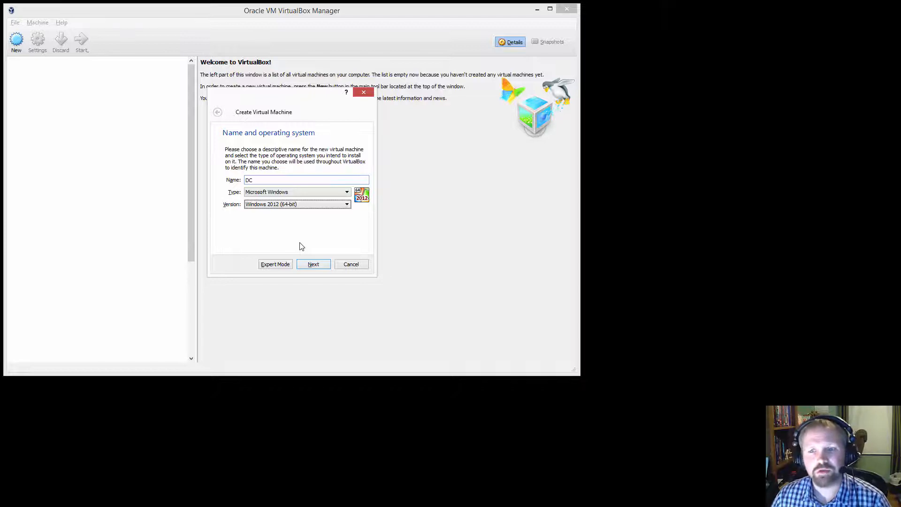
click(313, 267)
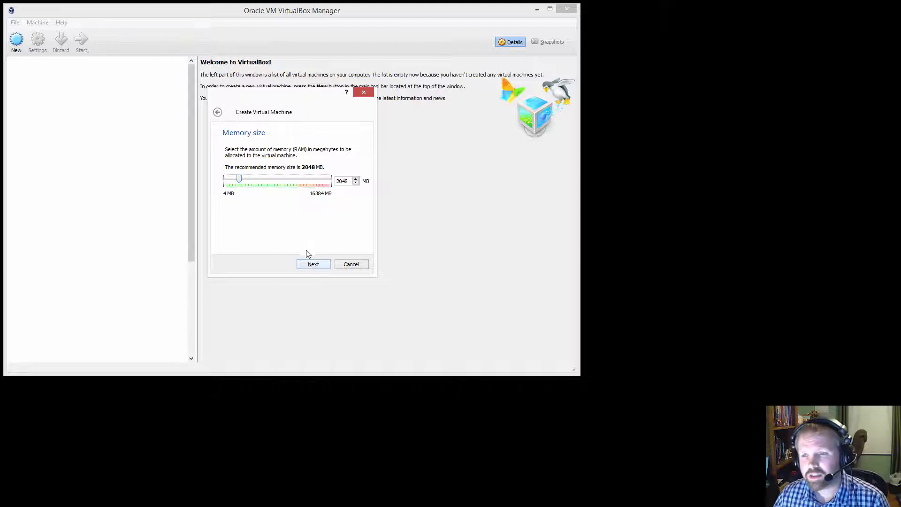
click(323, 267)
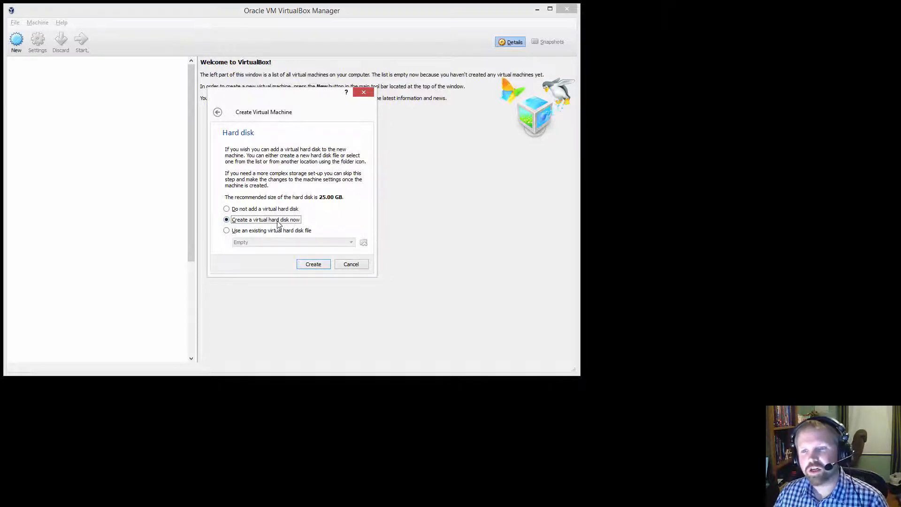
- Create a new virtual hard disk for the machine, using the VDI (VirtualBox Disk Image) file type and dynamically allocated storage
click(310, 268)
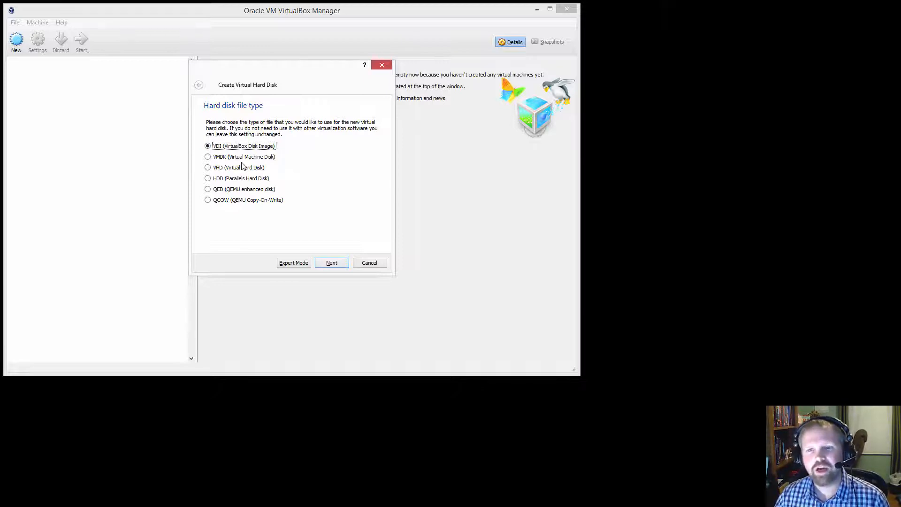
click(245, 160)
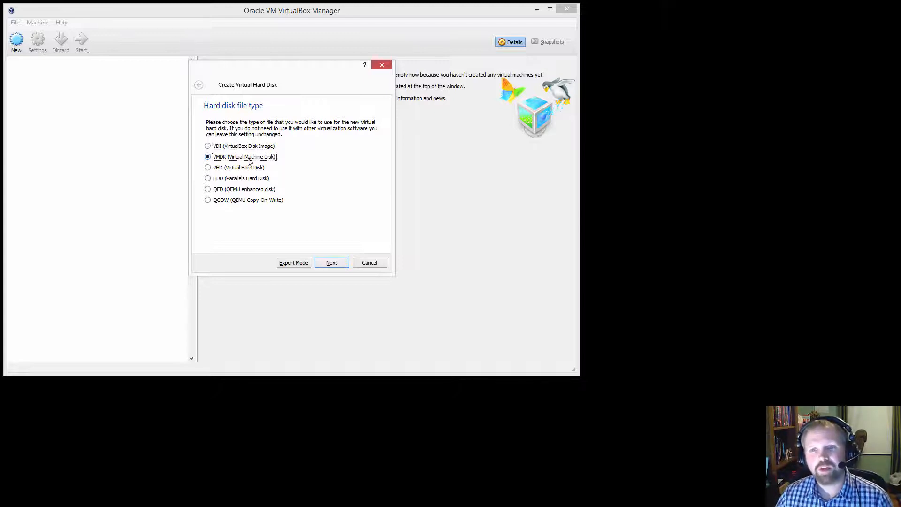
click(251, 171)
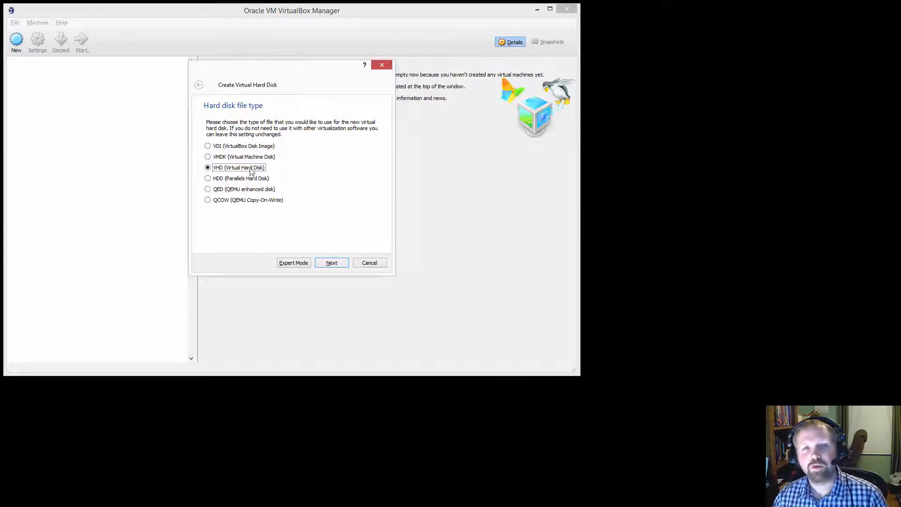
click(249, 148)
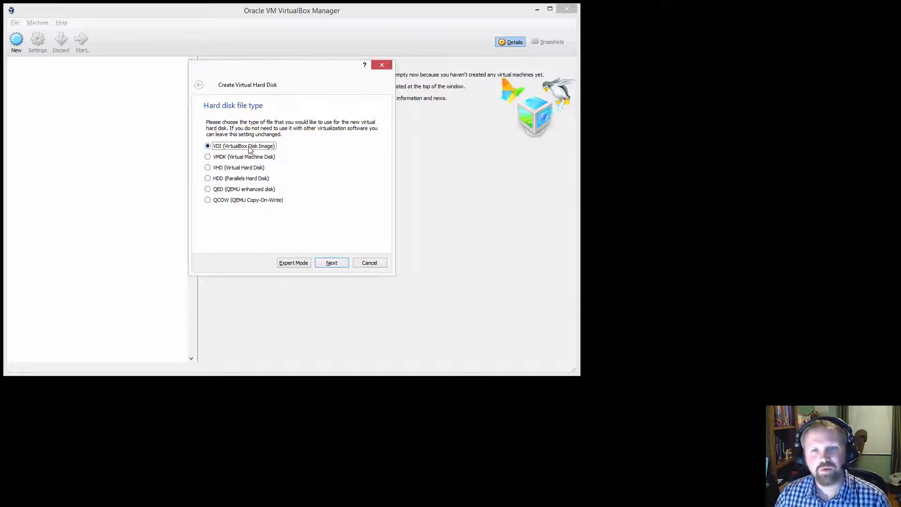
click(331, 264)
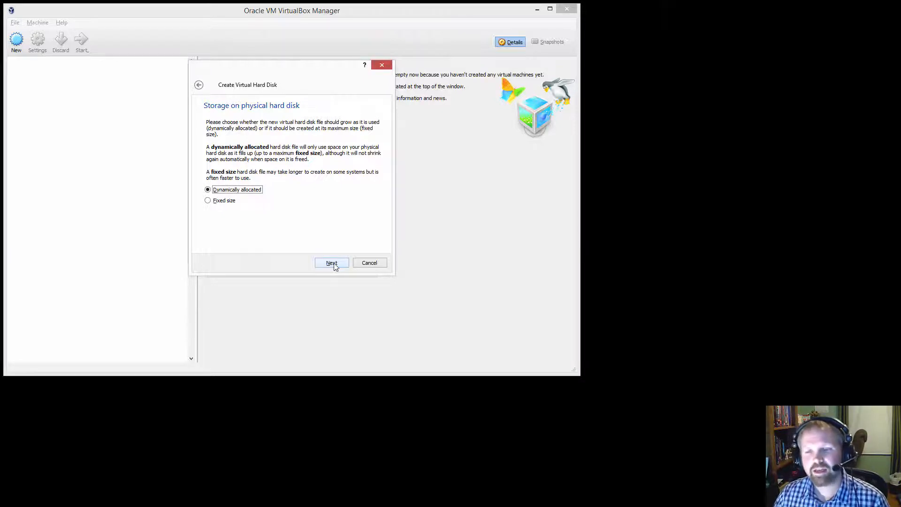
click(333, 264)
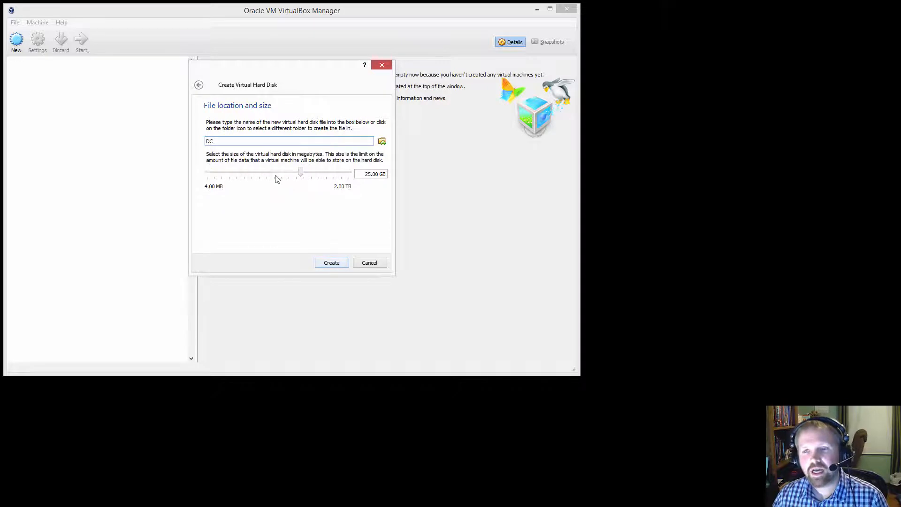
- Set the DC virtual hard disk's size to 60 GB and finish creating the disk and machine
double_click(365, 176)
text(60)
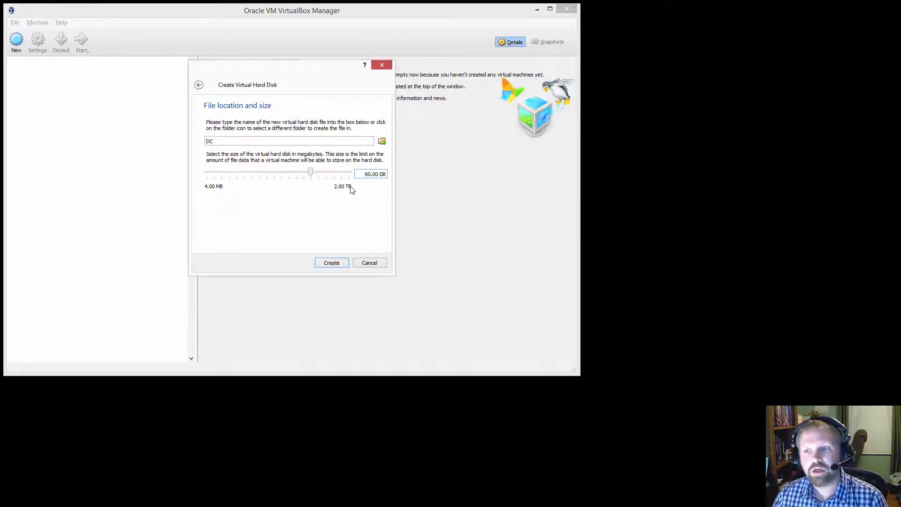
click(332, 263)
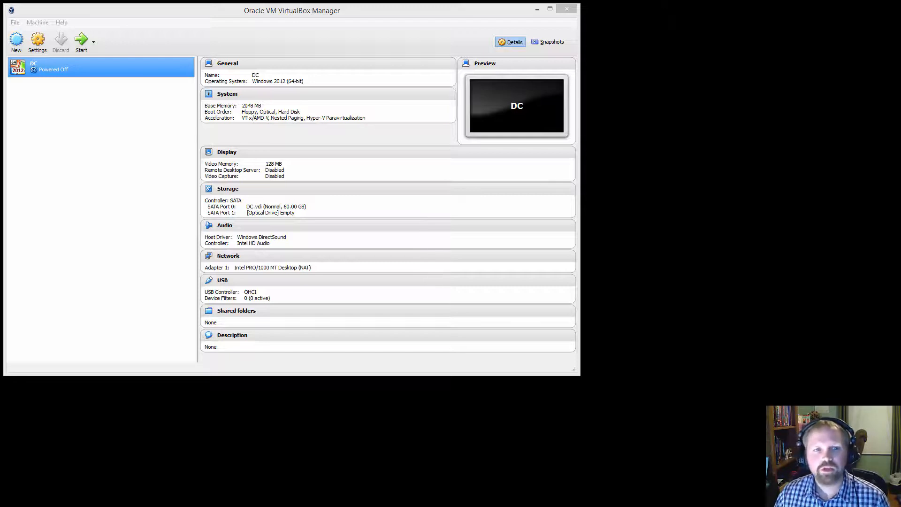
- Add a new NAT network in the global VirtualBox network preferences
click(15, 23)
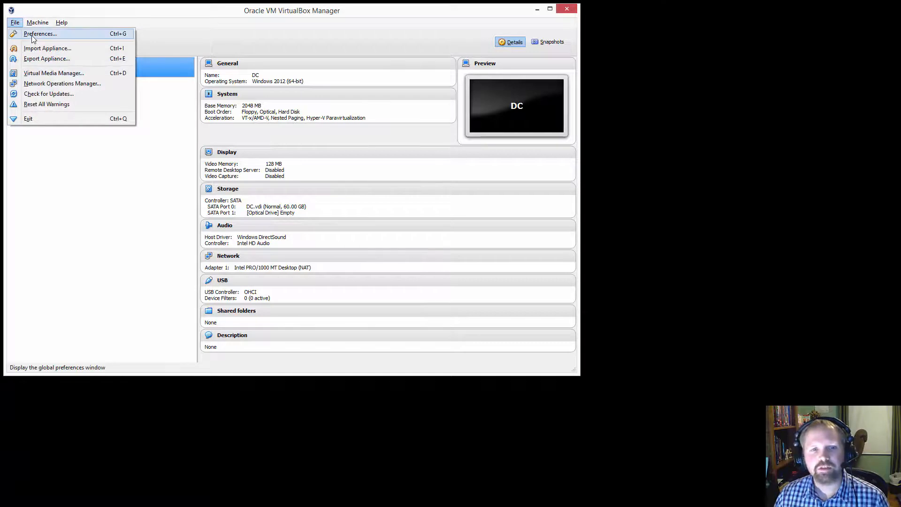
click(33, 35)
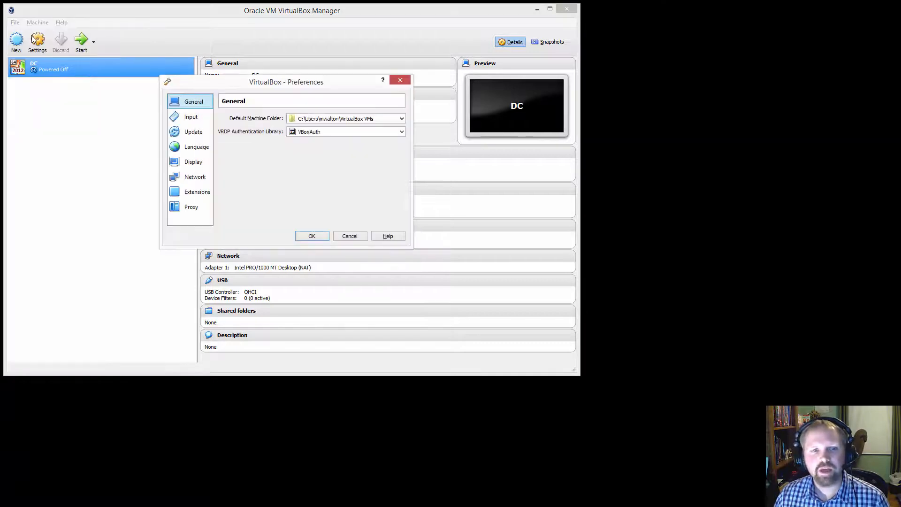
click(178, 177)
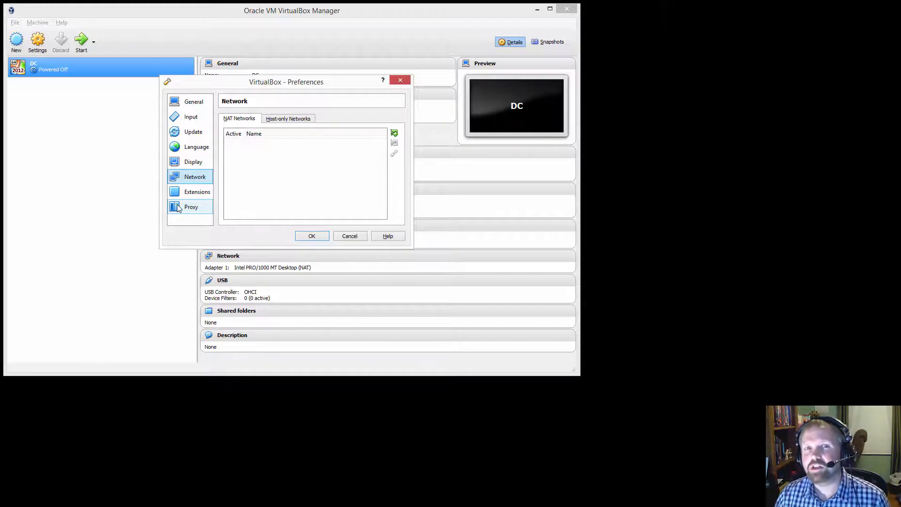
click(394, 134)
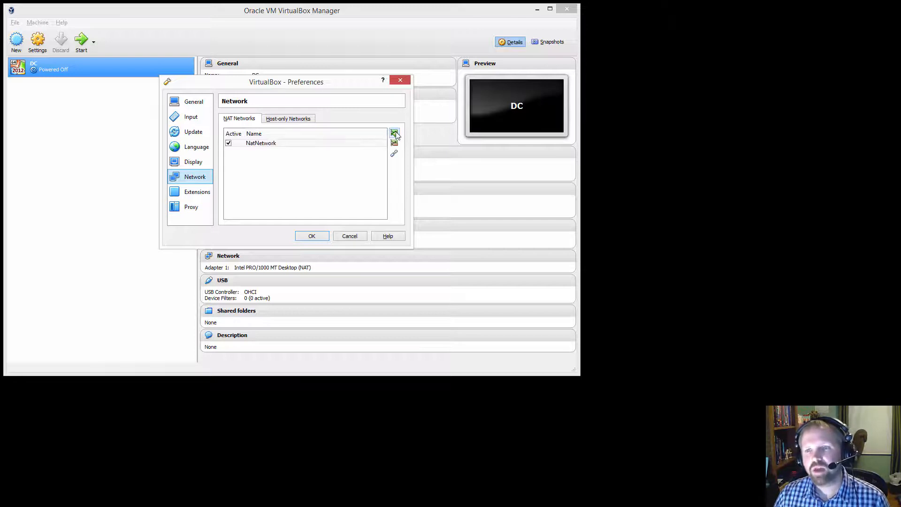
- Rename the new NAT network to MWCLAN1 in its details and save the preferences
click(275, 144)
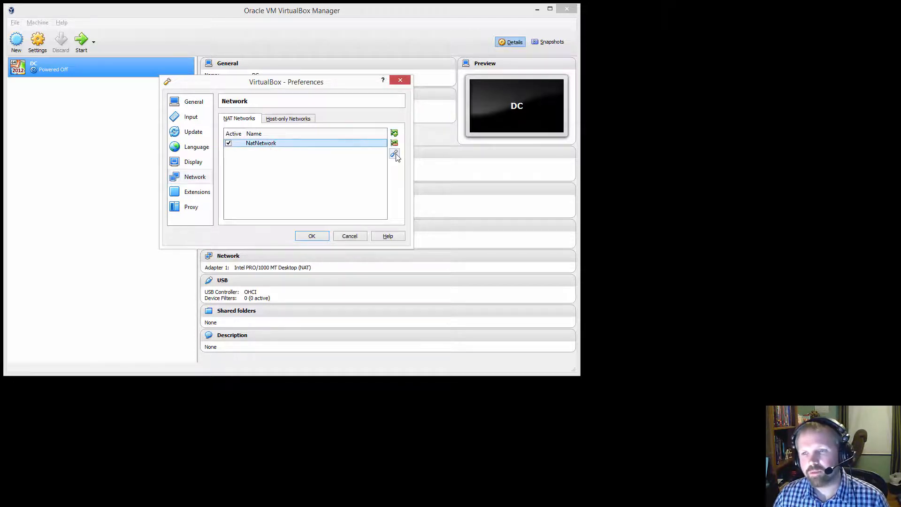
double_click(264, 145)
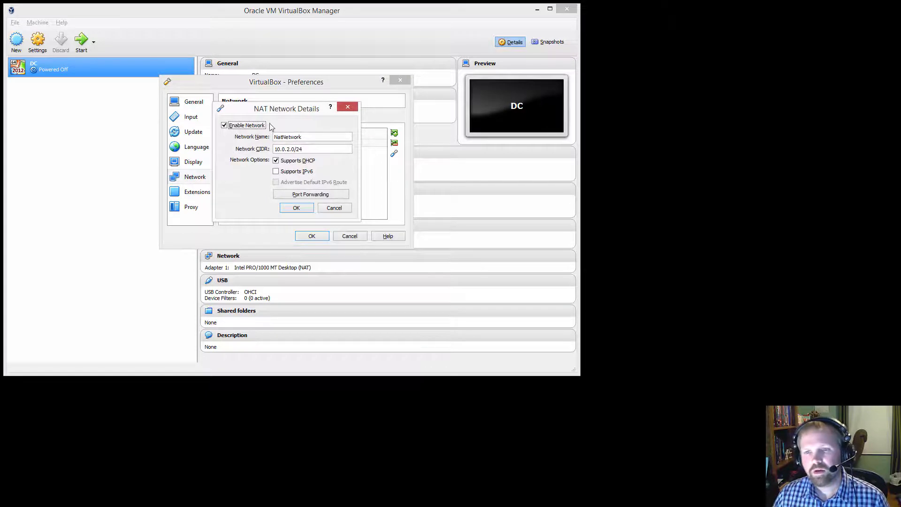
drag(258, 109, 242, 107)
drag(292, 135, 258, 136)
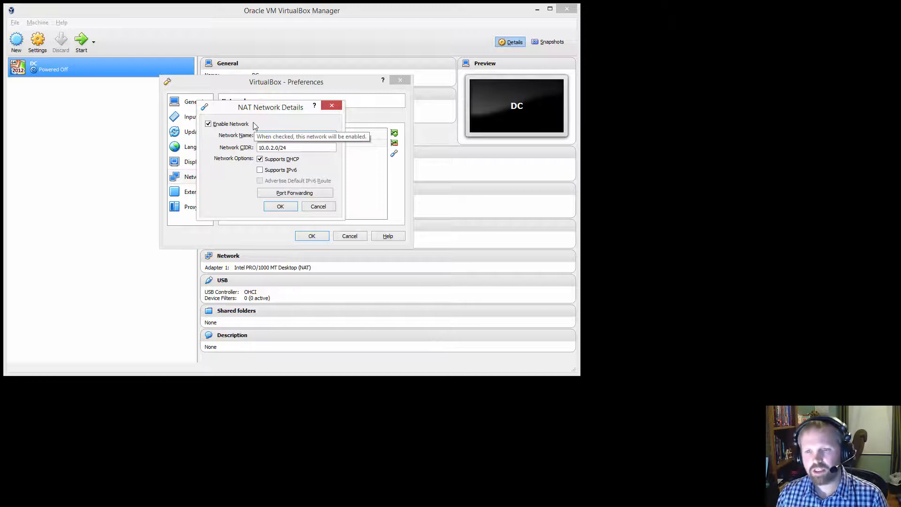
text(MWCLAN1)
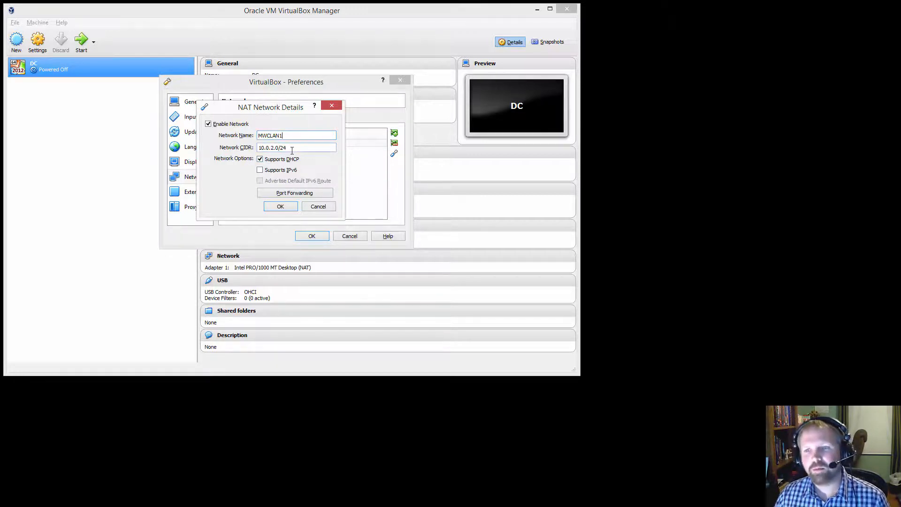
click(282, 207)
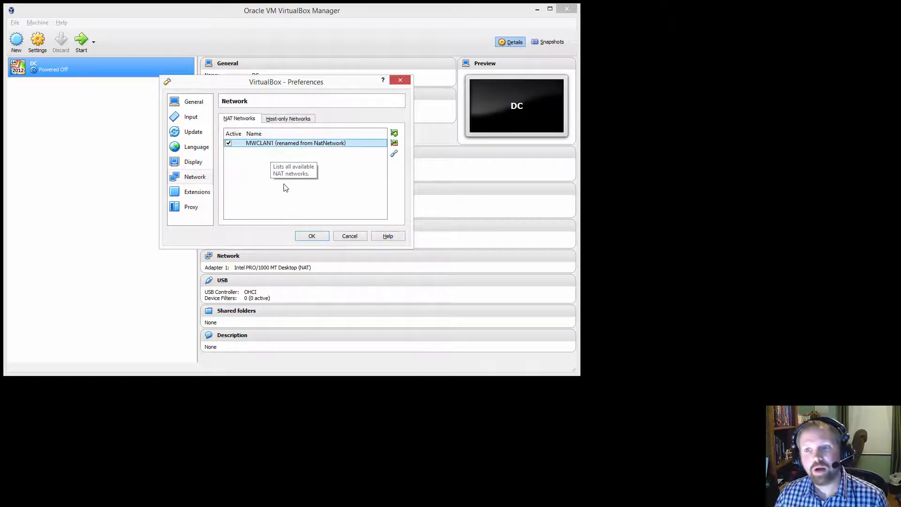
click(325, 236)
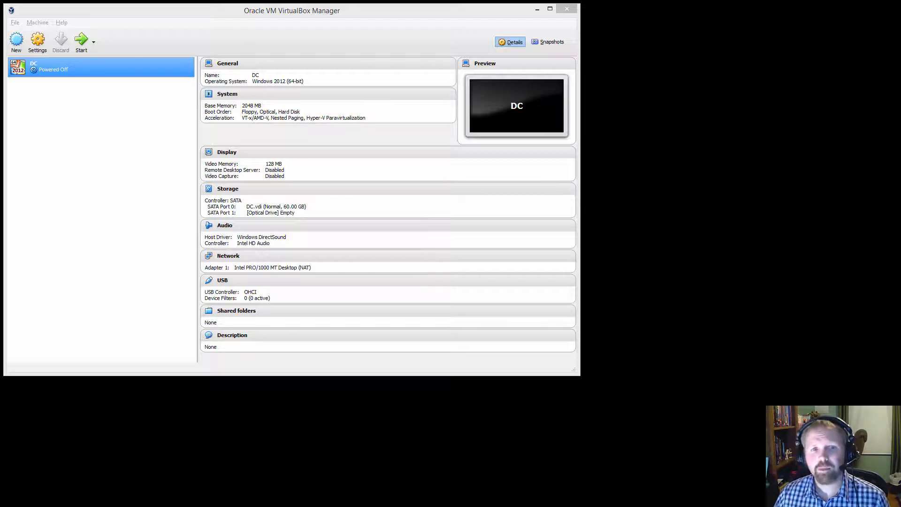
- In the DC machine's network settings, look through the four adapters and attach Adapter 1 to the NAT Network MWCLAN1
click(47, 71)
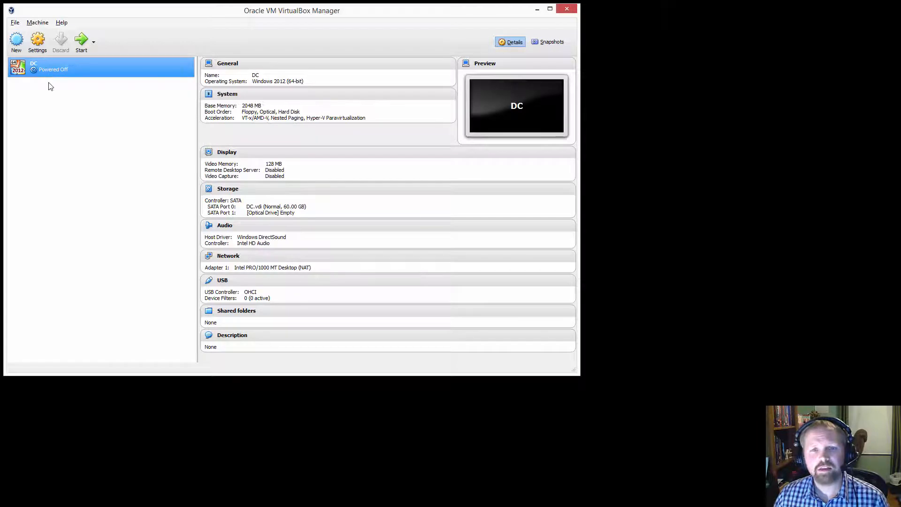
click(36, 45)
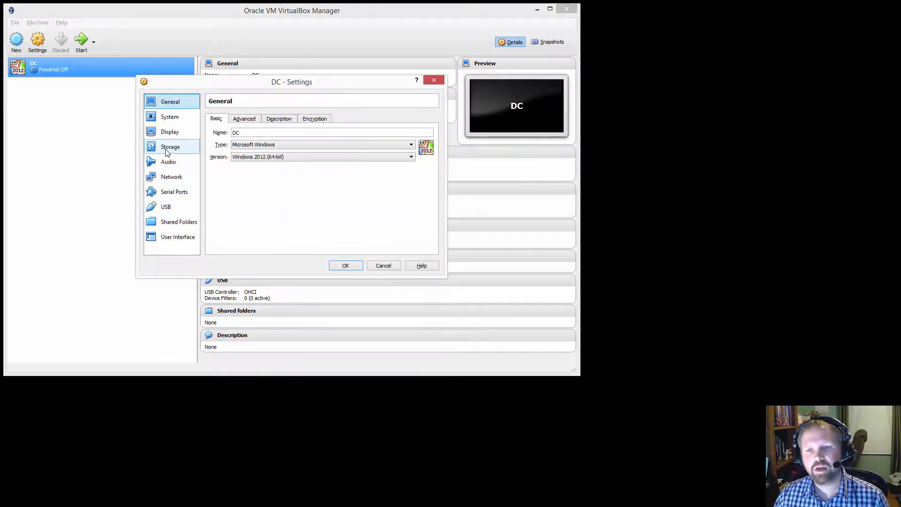
click(172, 177)
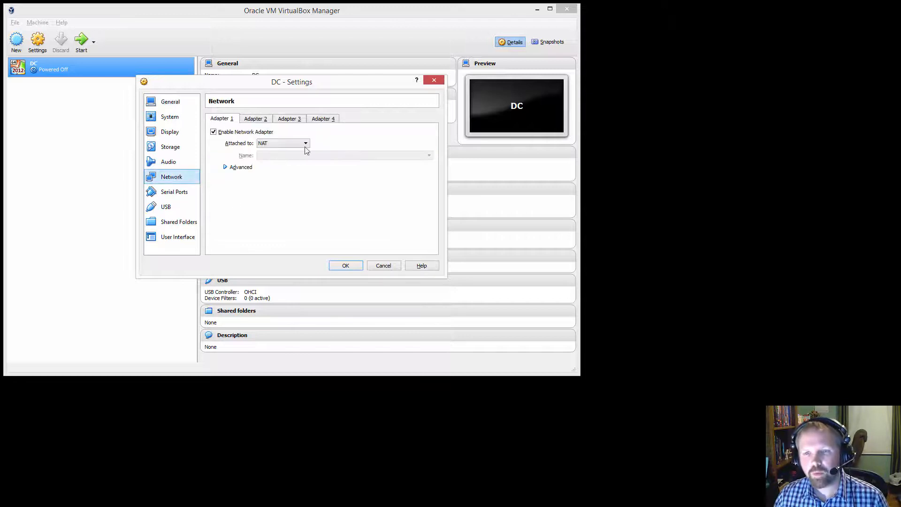
click(255, 120)
click(288, 121)
click(324, 120)
click(229, 121)
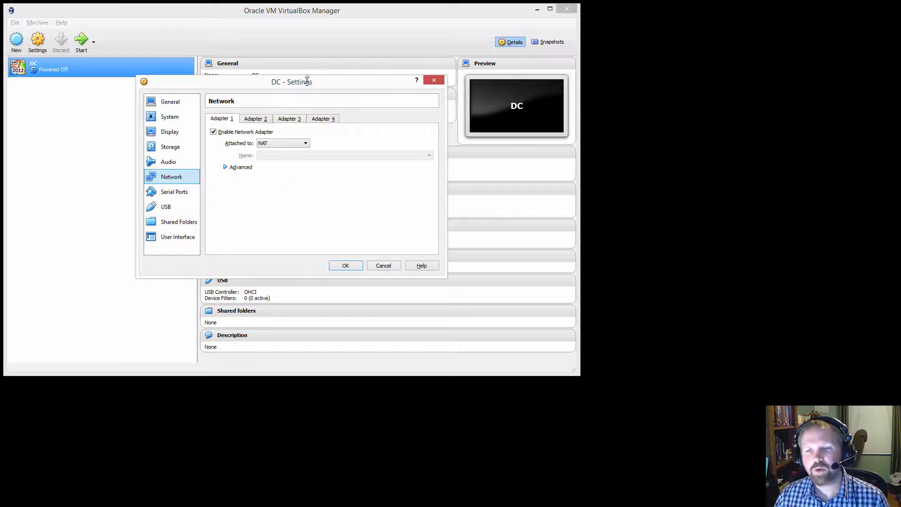
click(306, 143)
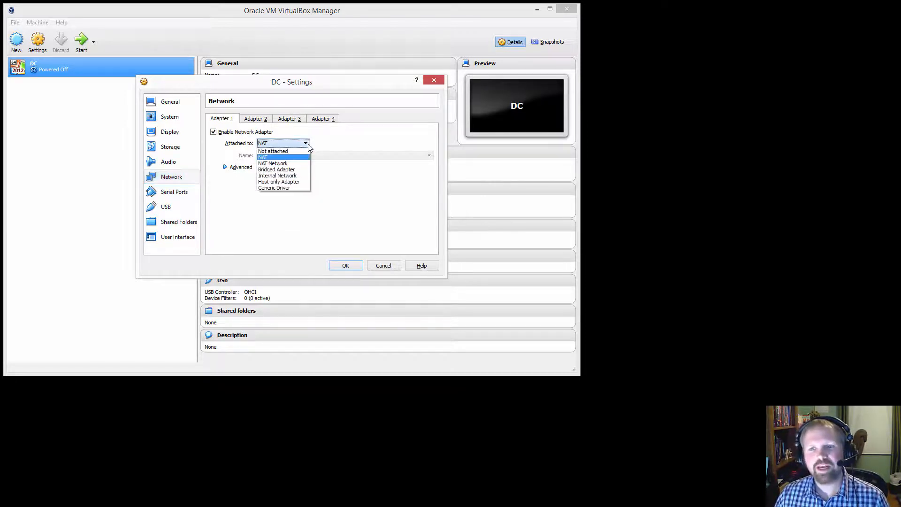
click(295, 165)
click(270, 157)
click(281, 161)
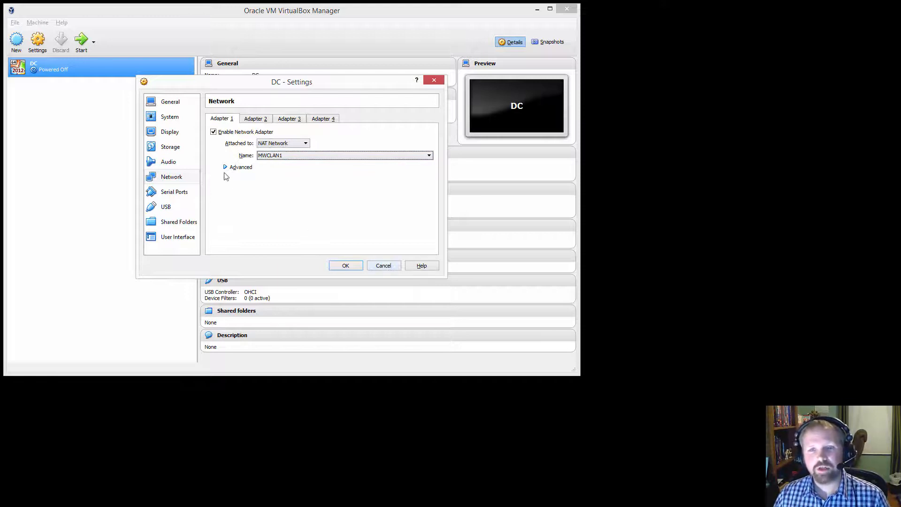
- Load the Windows Server 2012 R2 64-bit disc image from C:\ISOS into DC's empty optical drive and save the machine settings
click(173, 149)
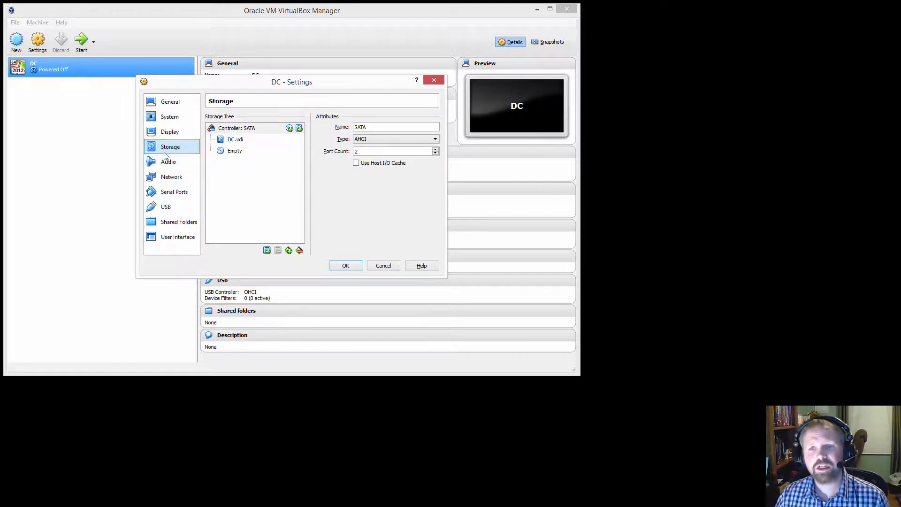
click(226, 141)
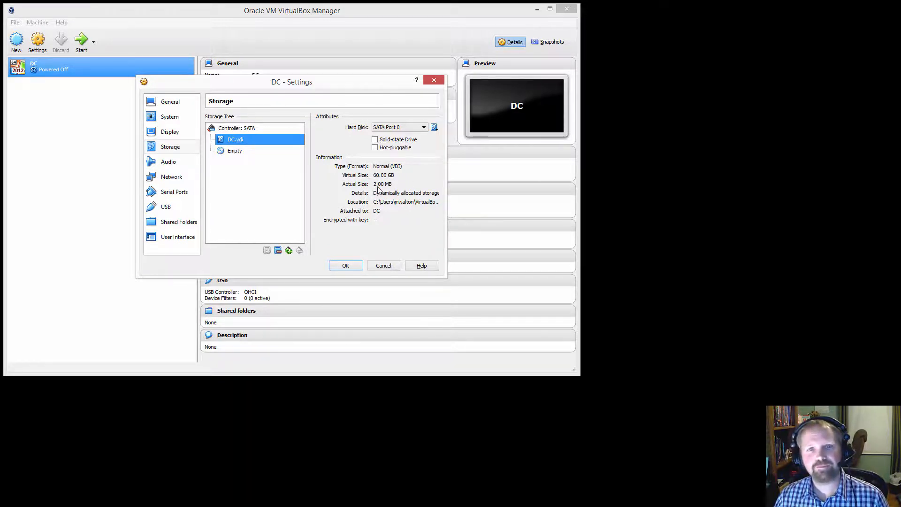
click(246, 154)
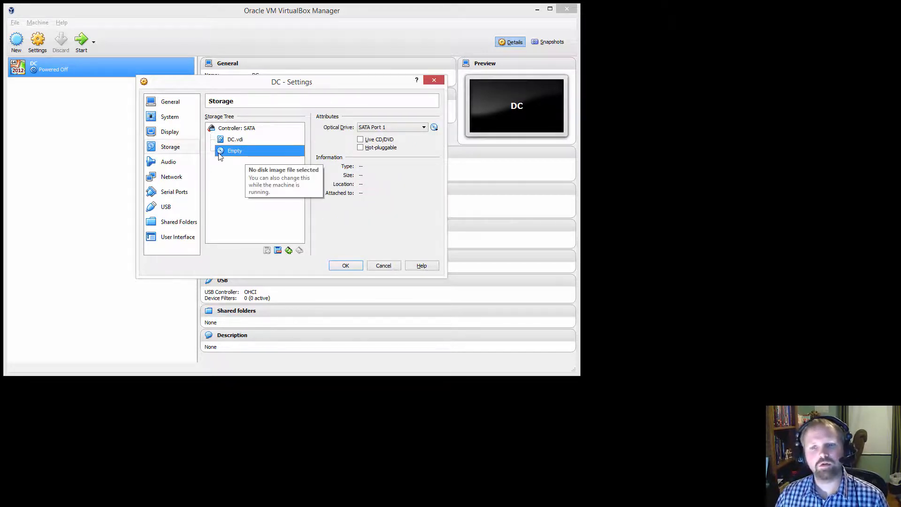
click(434, 128)
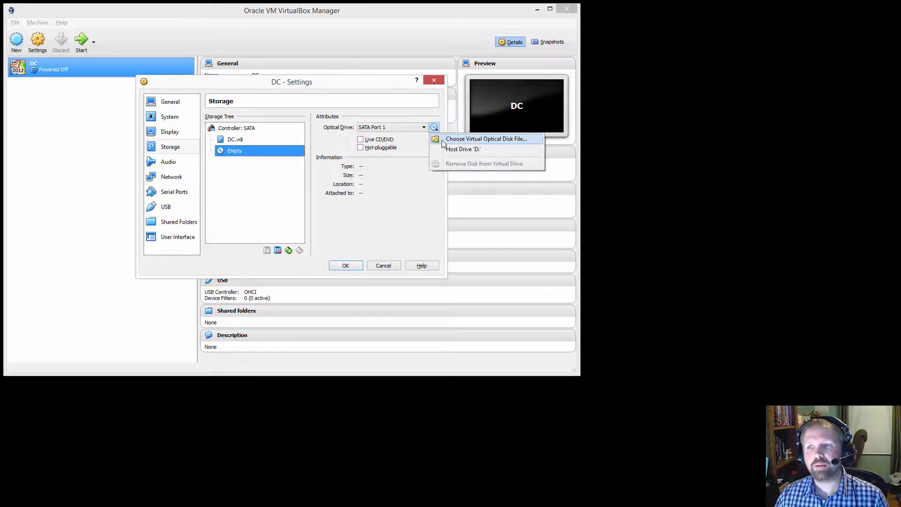
click(443, 140)
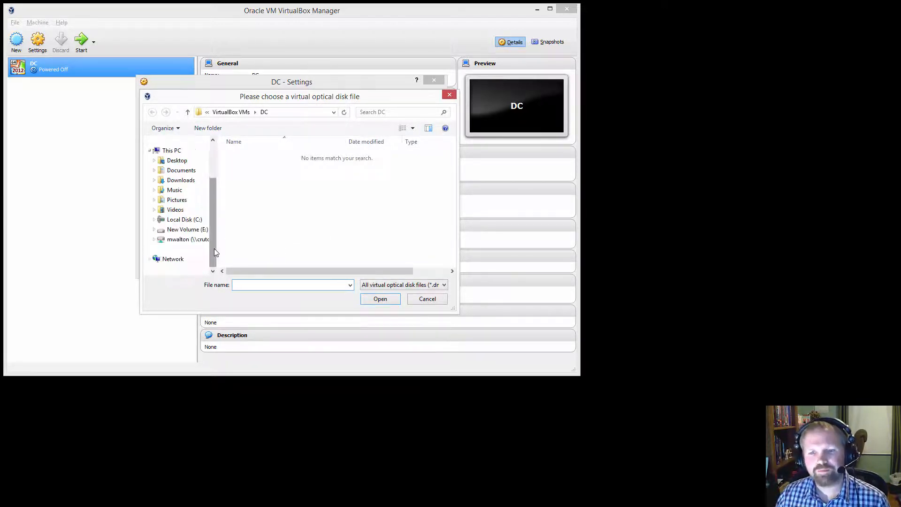
click(154, 219)
click(179, 200)
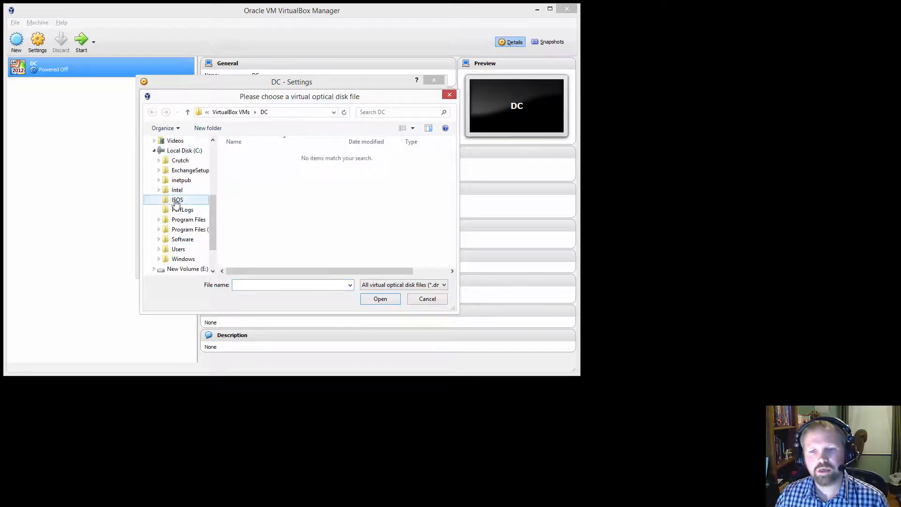
scroll(212, 177, up, 3)
scroll(212, 175, up, 2)
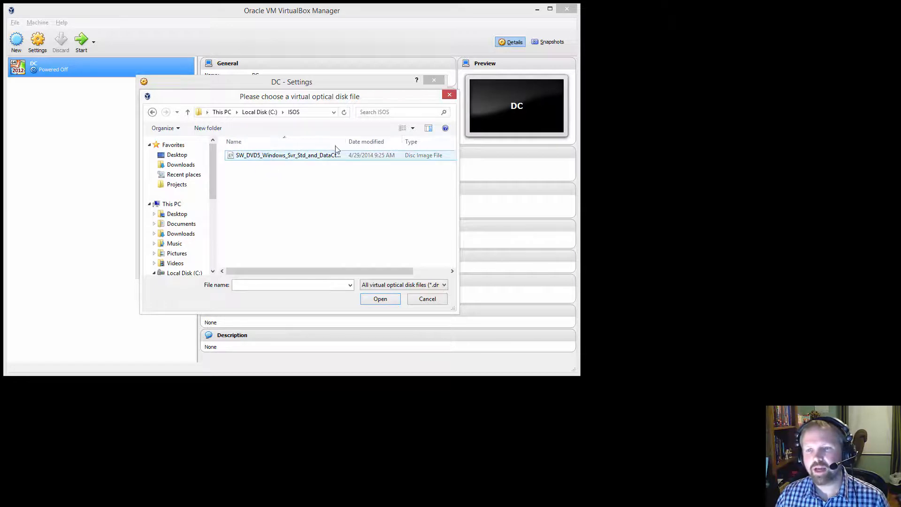
drag(354, 139, 386, 140)
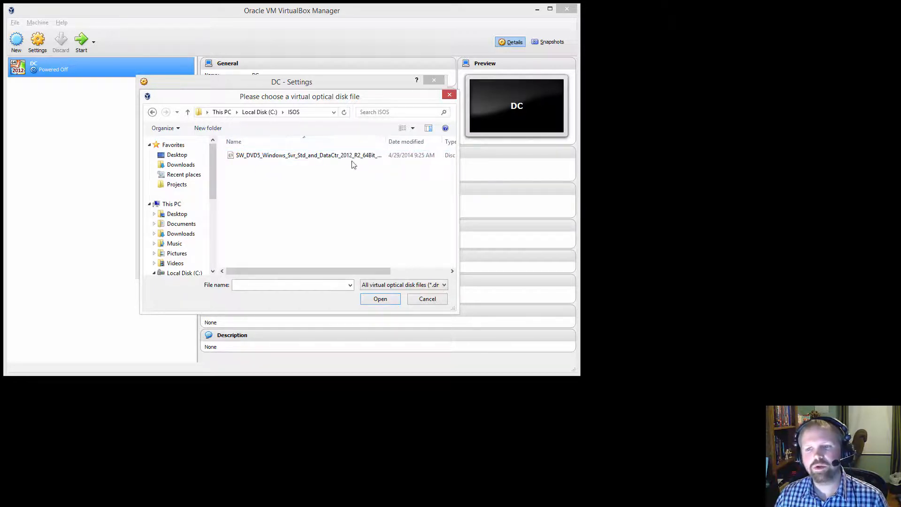
click(334, 159)
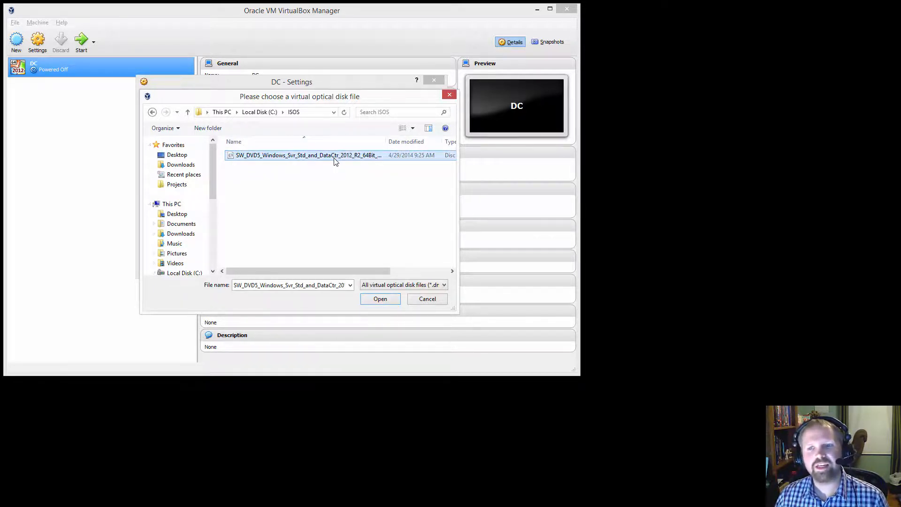
click(389, 299)
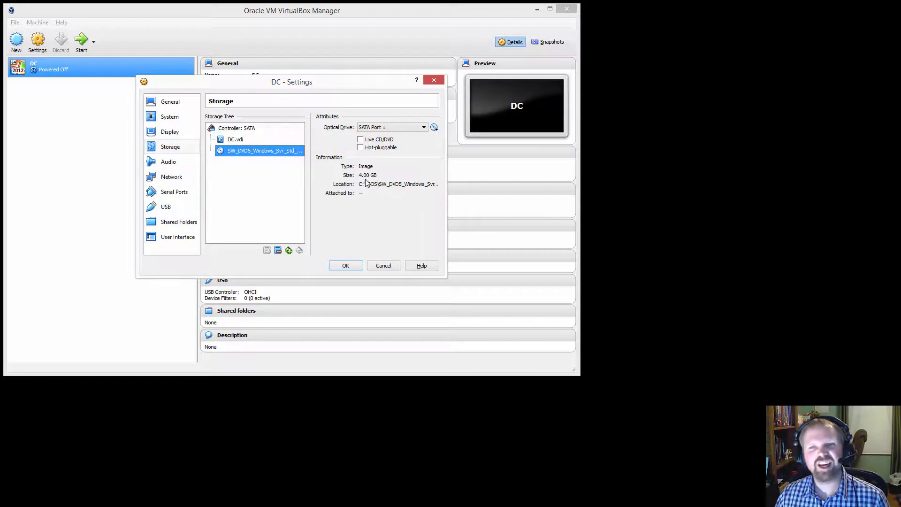
click(353, 268)
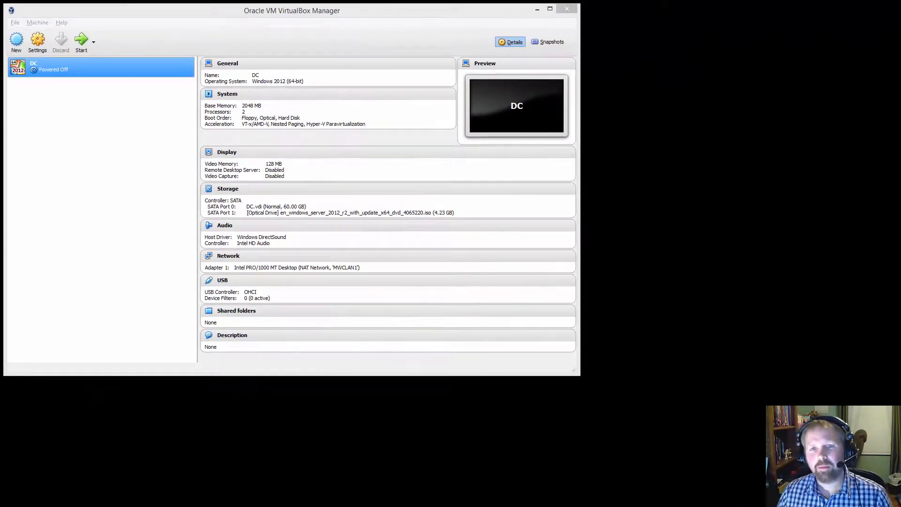
- Start the DC virtual machine and begin the Windows Server 2012 R2 installation with the default English (United States) language settings
click(83, 41)
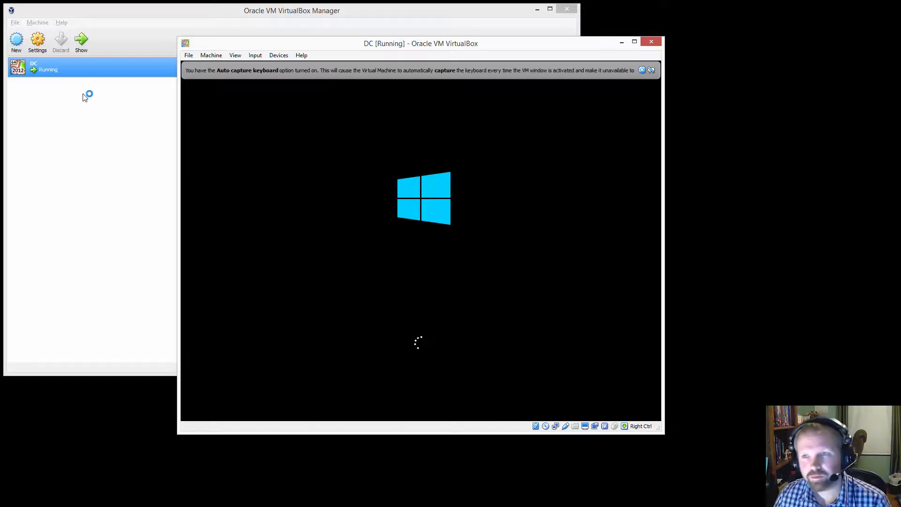
click(641, 70)
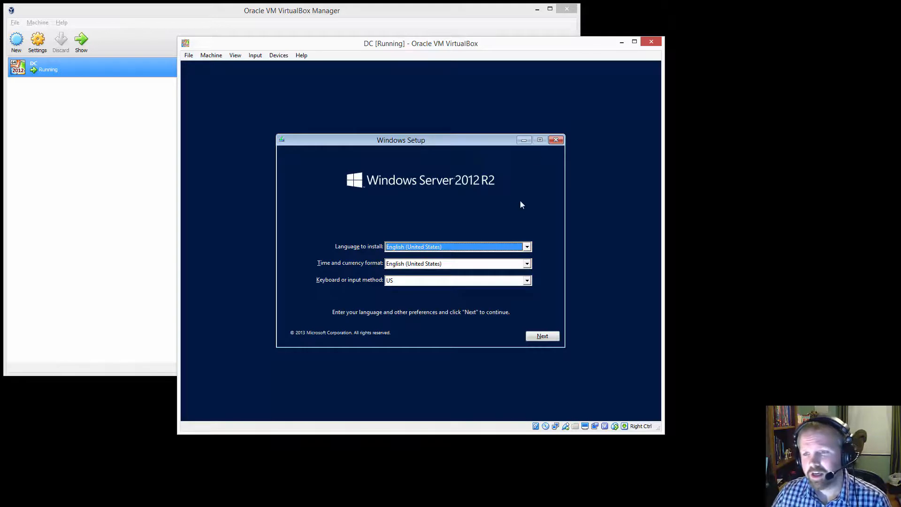
click(552, 337)
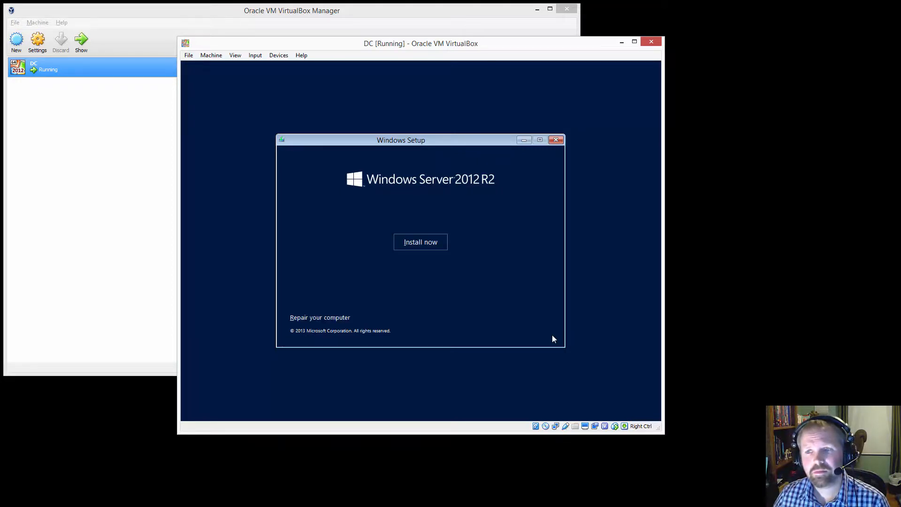
click(422, 247)
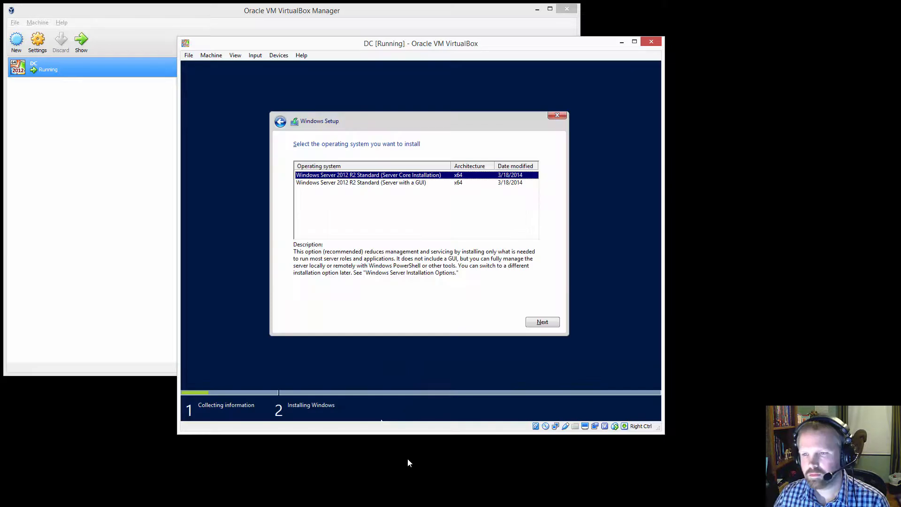
- Choose Windows Server 2012 R2 Standard (Server with a GUI), accept the license terms and run a custom install on Drive 0's unallocated space
click(363, 184)
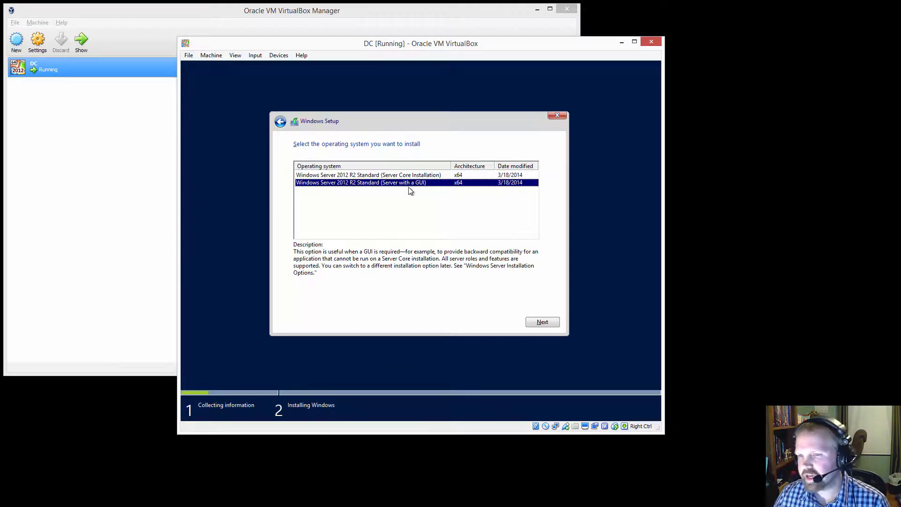
click(543, 323)
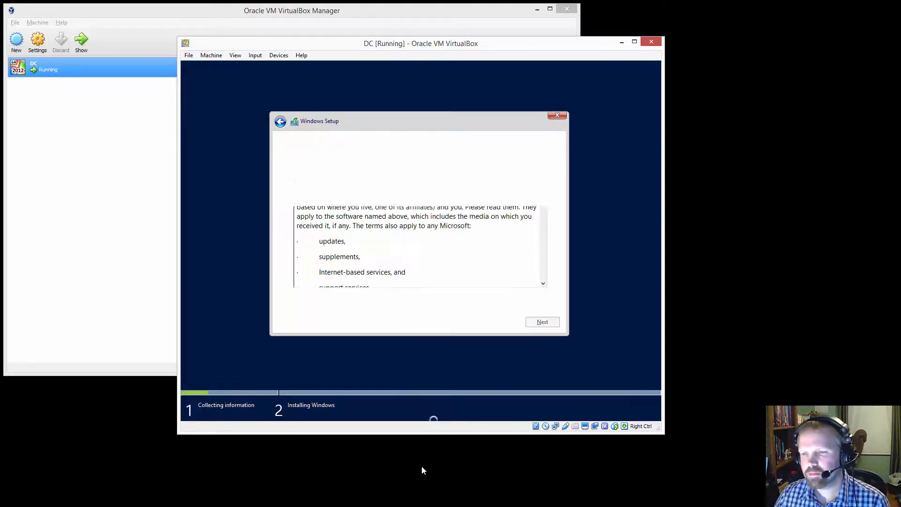
click(336, 300)
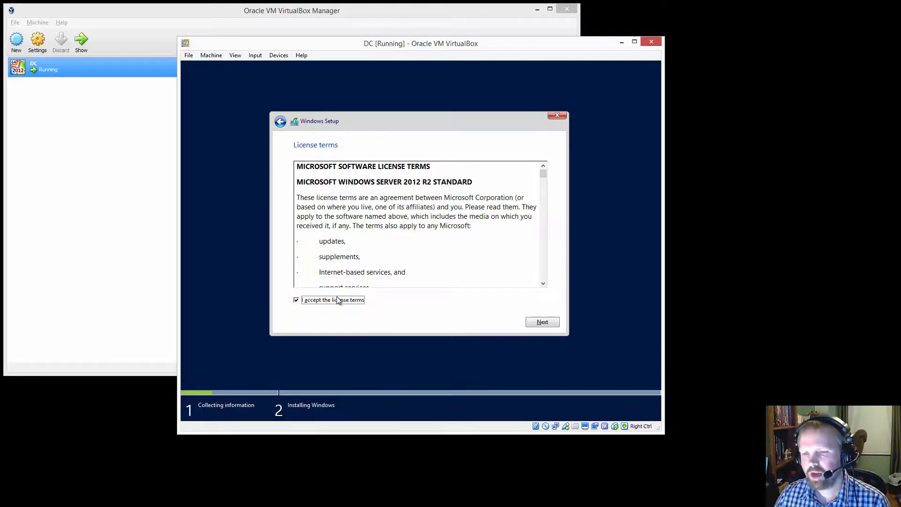
click(546, 324)
click(408, 242)
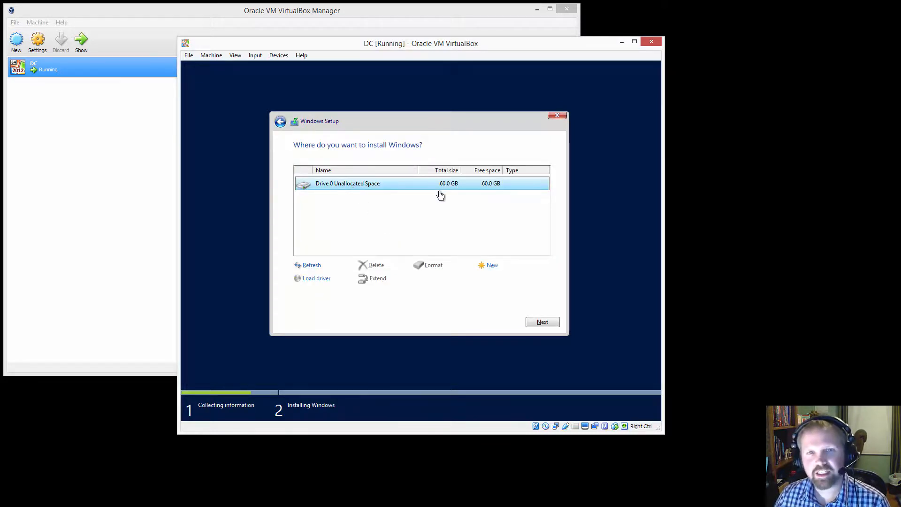
click(542, 323)
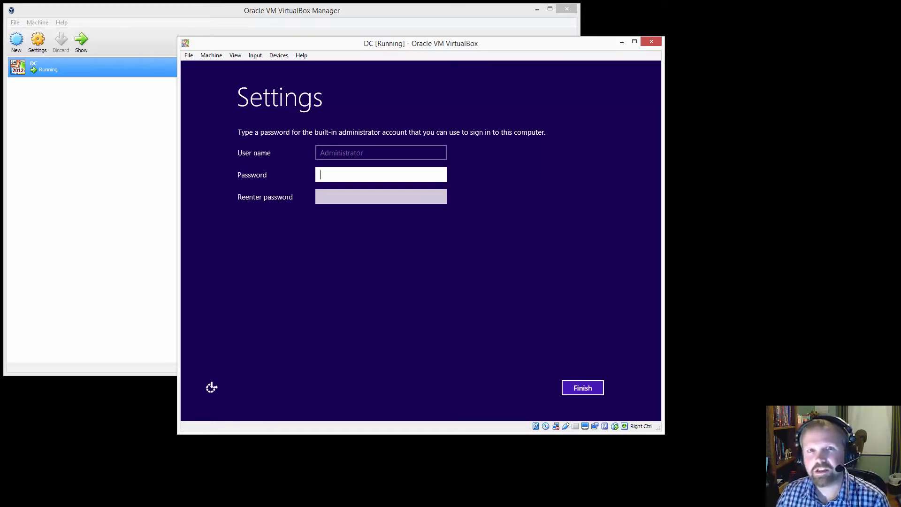
- Set and re-enter the password for the built-in administrator account, correcting the first entry, and finish the Windows settings
text(*******)
key(BackSpace)
key(BackSpace)
key(BackSpace)
key(BackSpace)
key(BackSpace)
key(BackSpace)
key(BackSpace)
text(*********)
key(Tab)
text(*********)
key(Return)
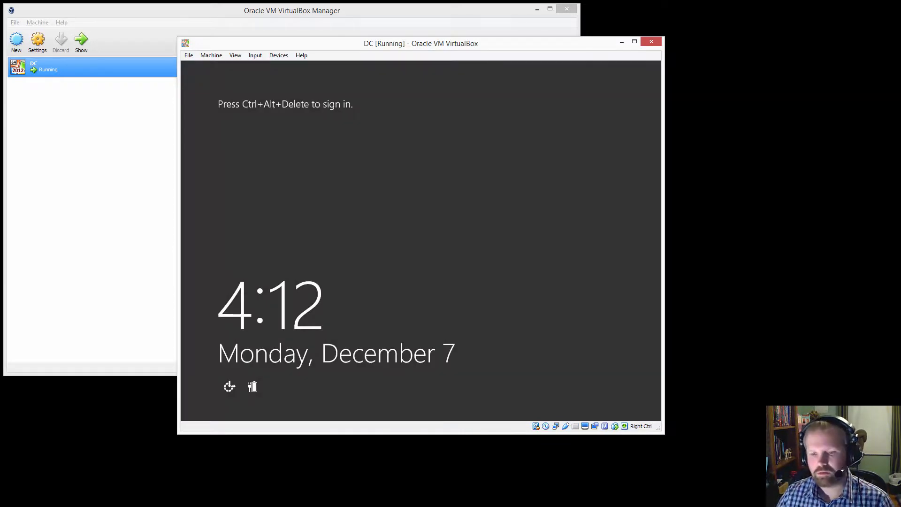
- Unlock the guest's sign-in screen, enter the administrator account password and decline device discovery on the network
click(212, 57)
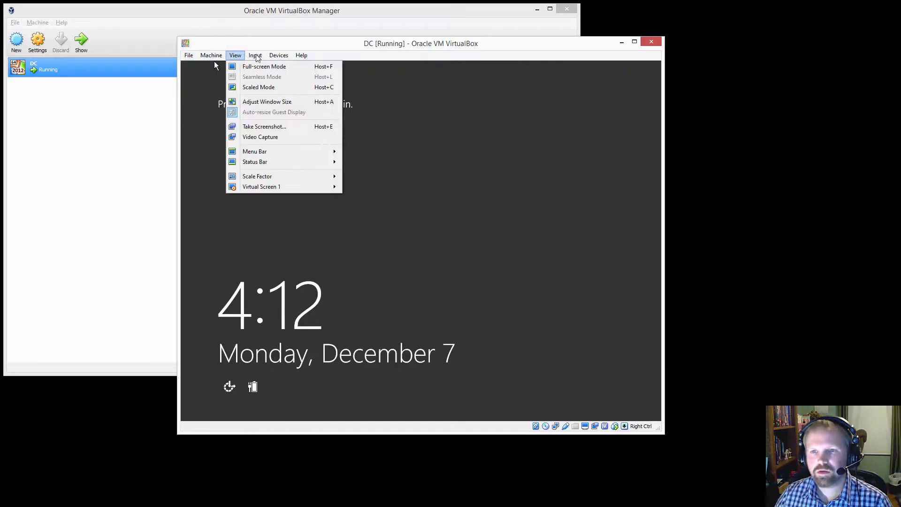
mouse_move(281, 60)
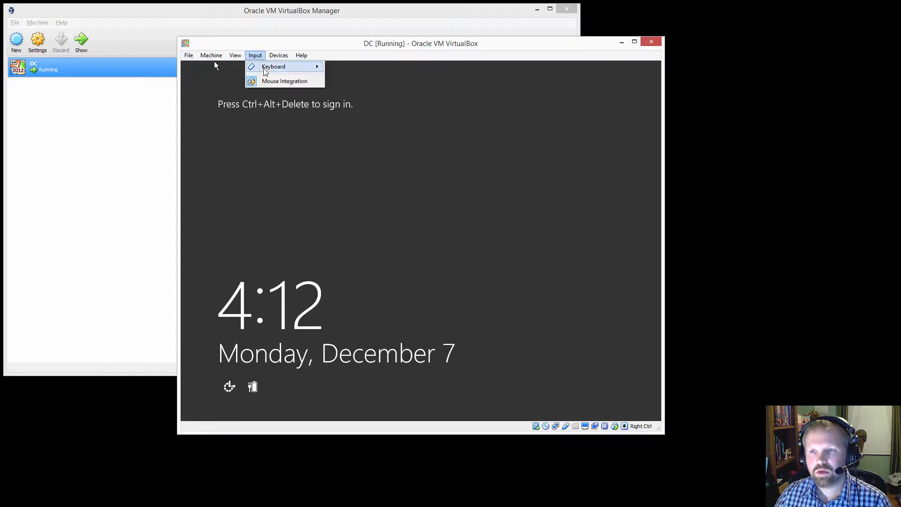
click(359, 84)
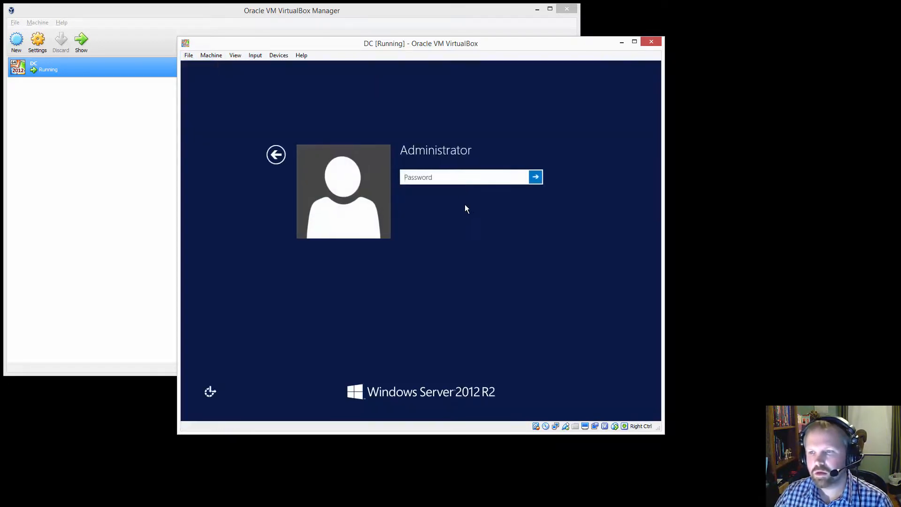
text(•••••••)
key(Return)
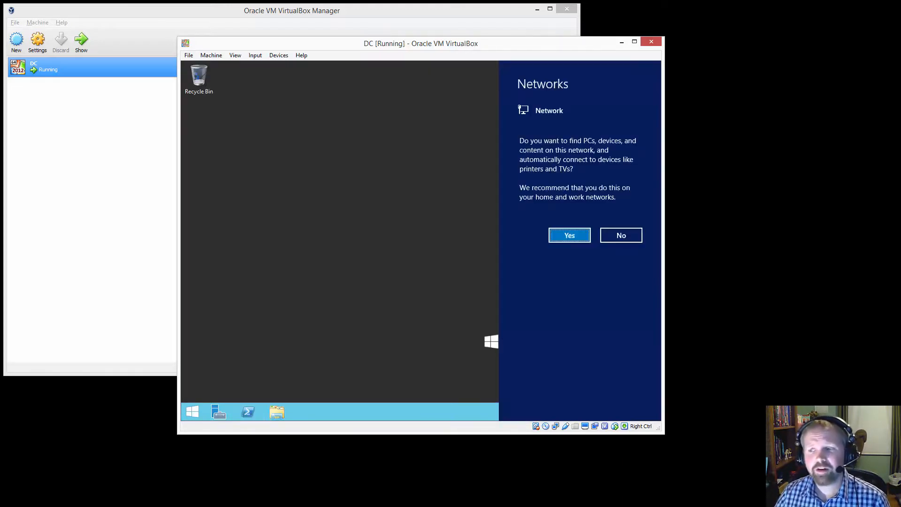
click(615, 237)
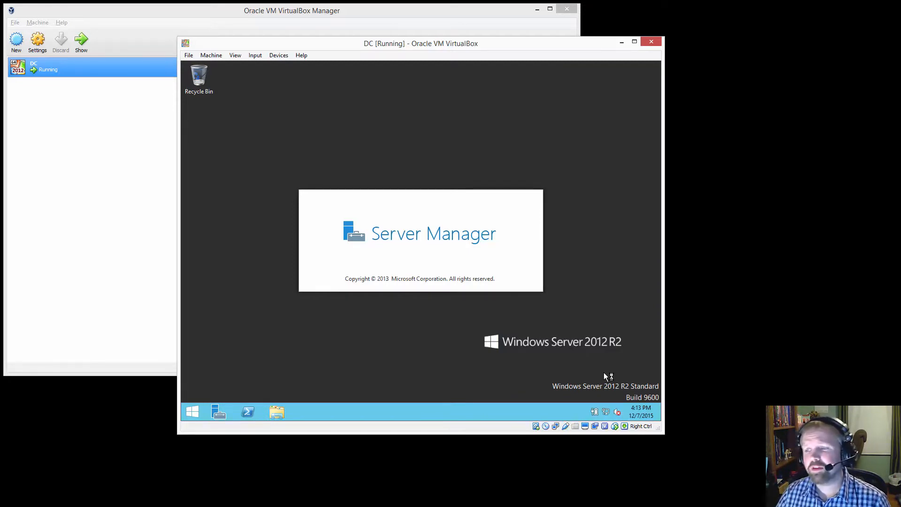
- Check the network status and the IP configuration with ipconfig in PowerShell, then close PowerShell and Server Manager
mouse_move(607, 416)
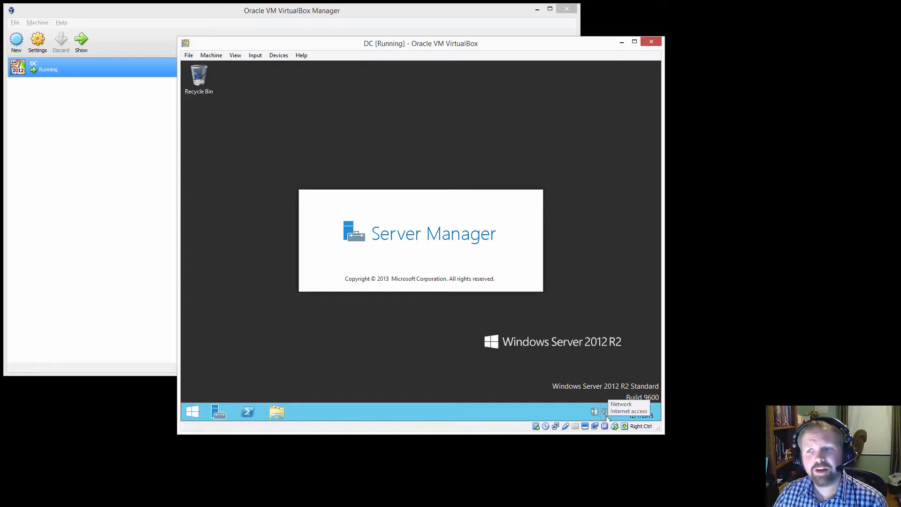
click(245, 406)
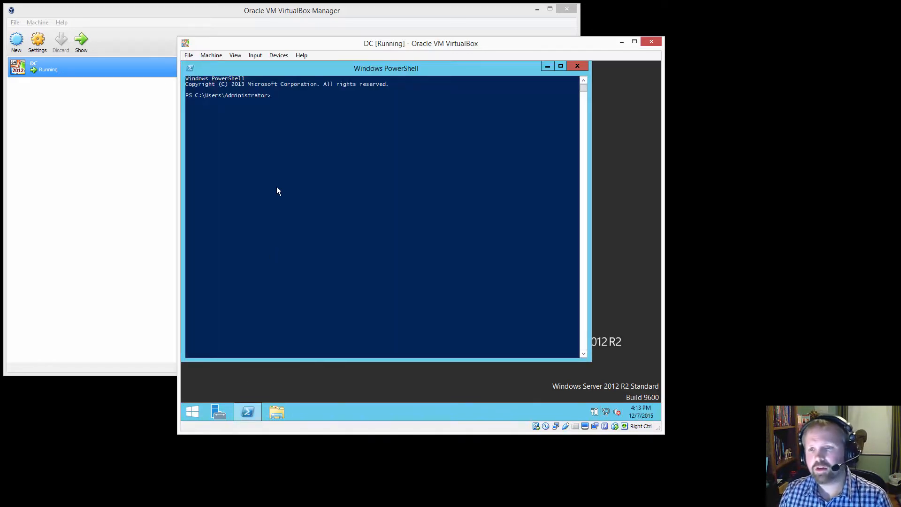
text(ipconfig)
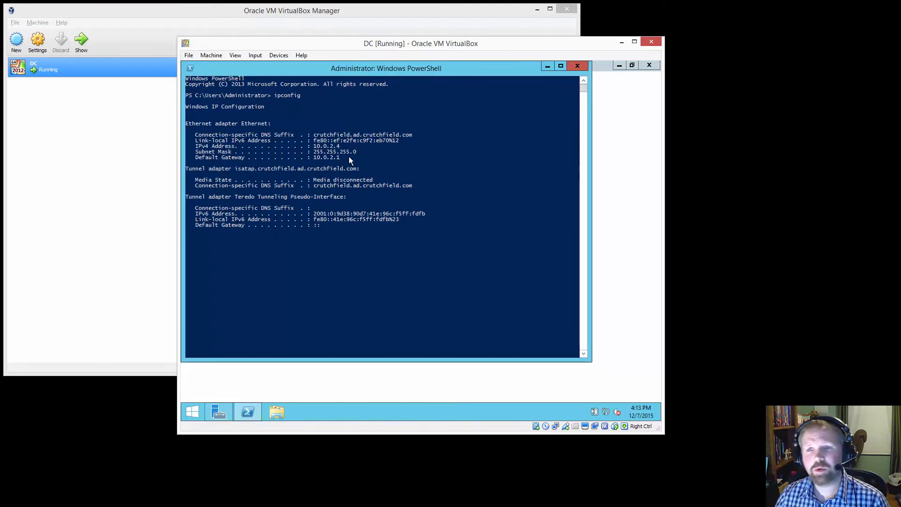
click(577, 66)
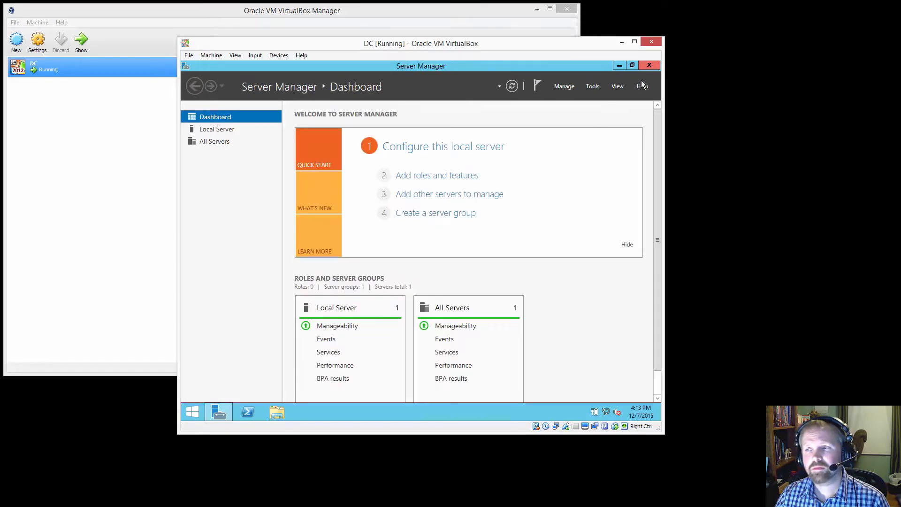
click(649, 67)
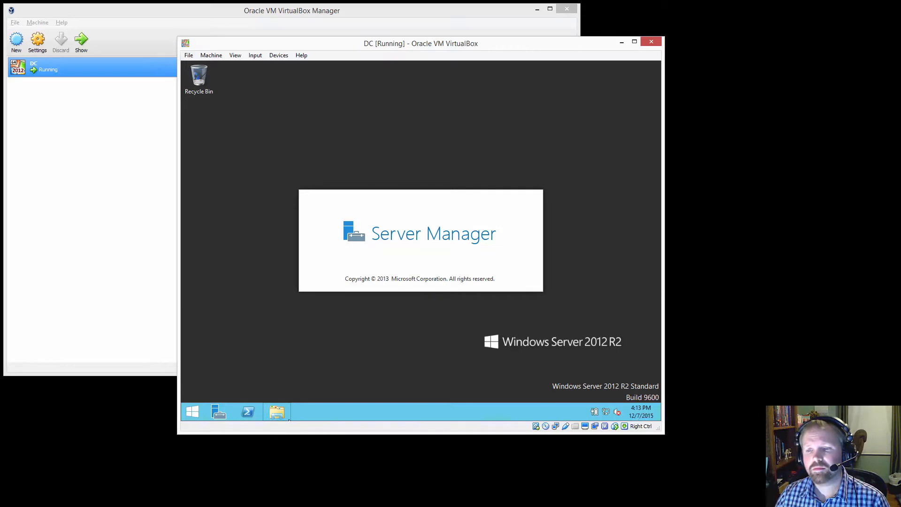
- Open Internet Explorer in the guest and complete its first-run setup without the recommended settings
click(192, 412)
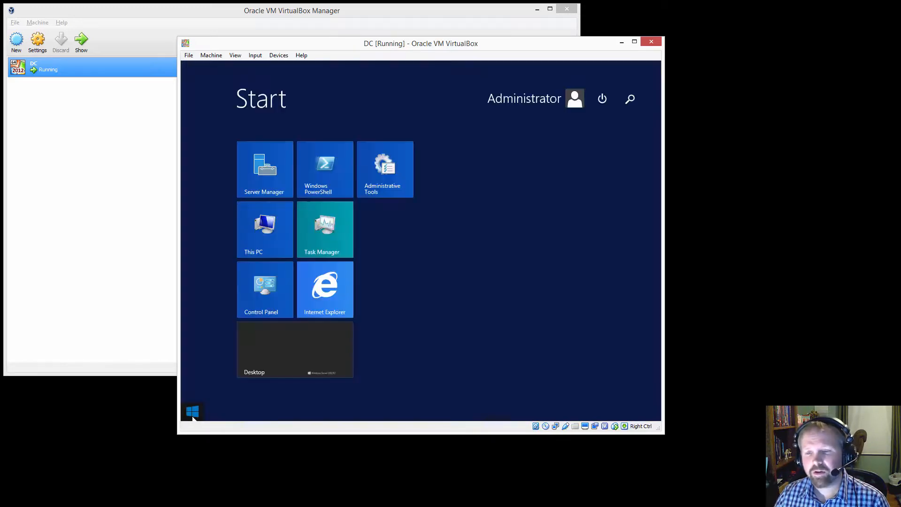
click(333, 286)
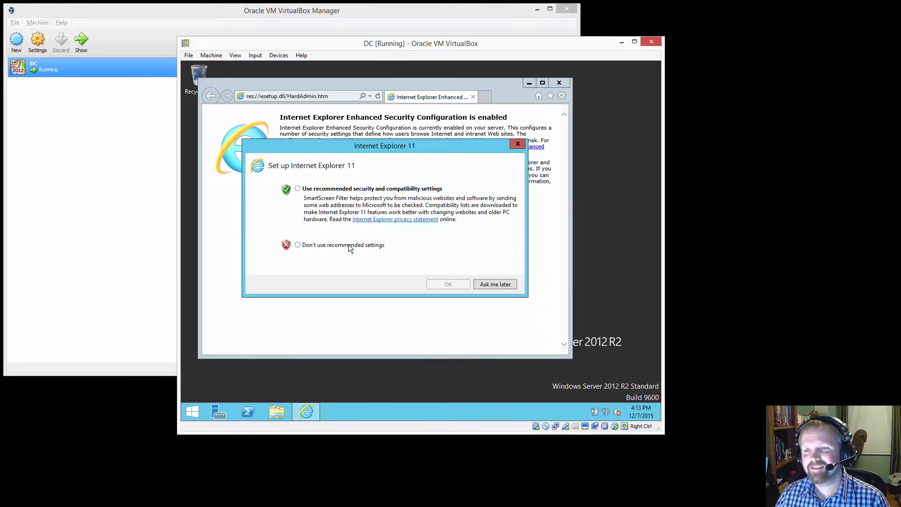
click(350, 247)
click(448, 285)
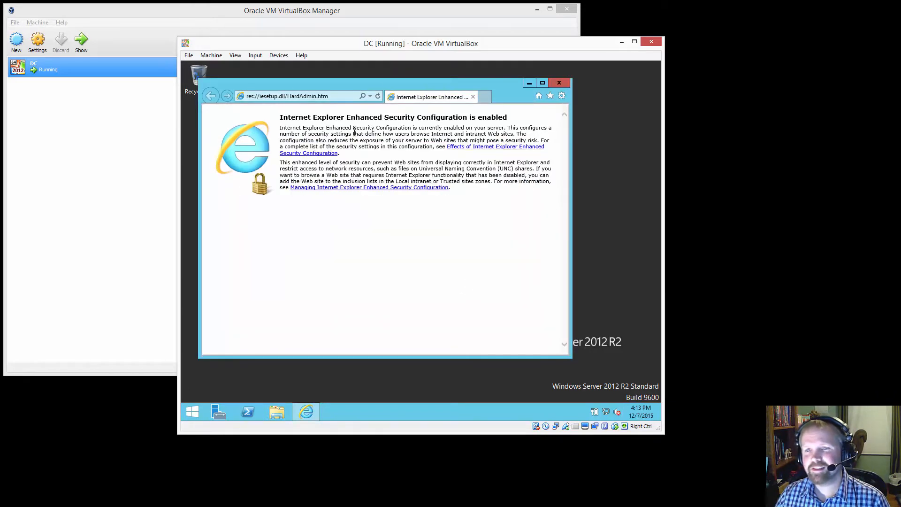
- Browse to google.com to test the internet connection from the guest
click(334, 98)
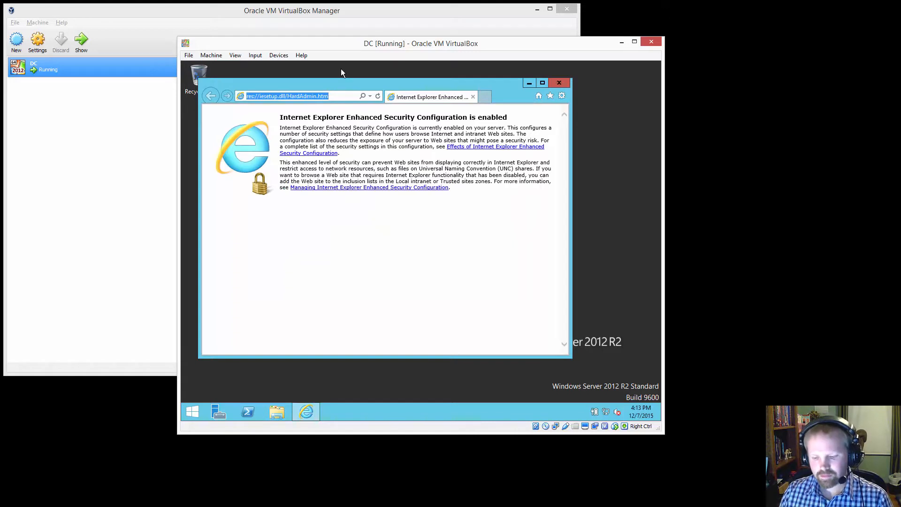
text(google.com)
key(Return)
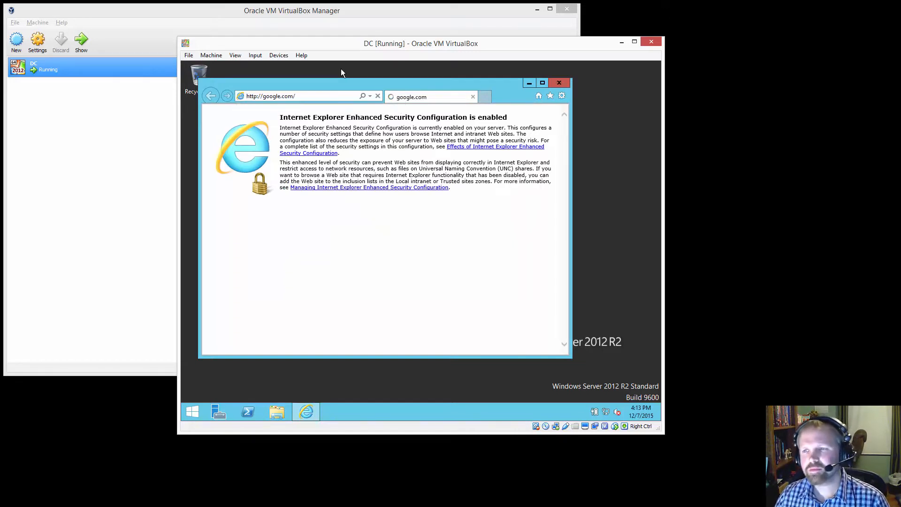
click(407, 247)
click(438, 261)
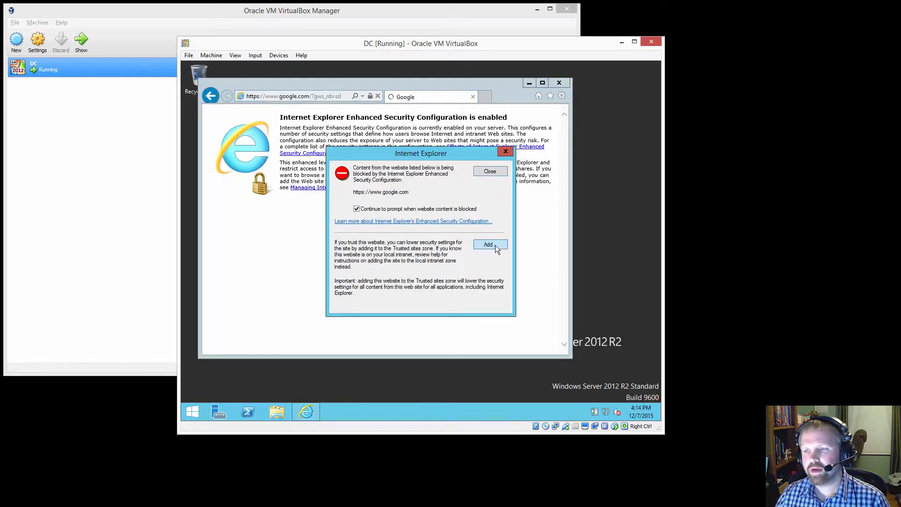
click(488, 245)
click(479, 225)
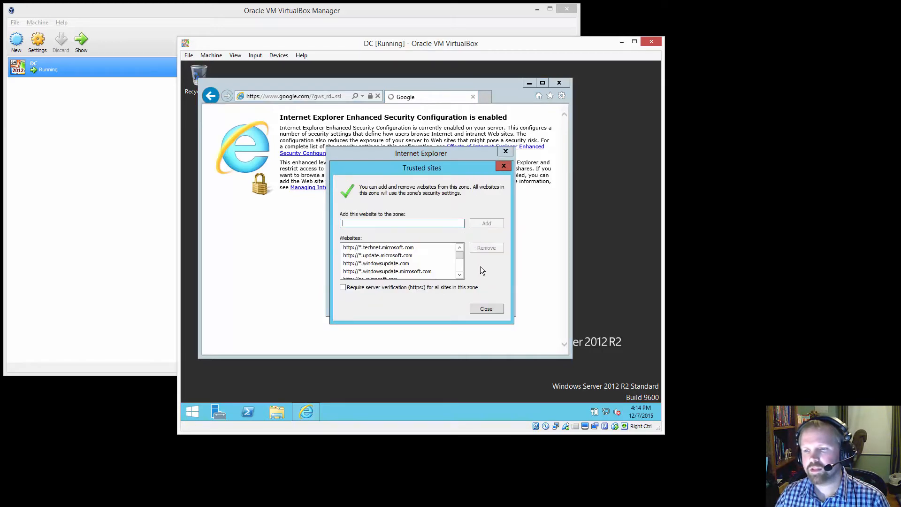
click(481, 305)
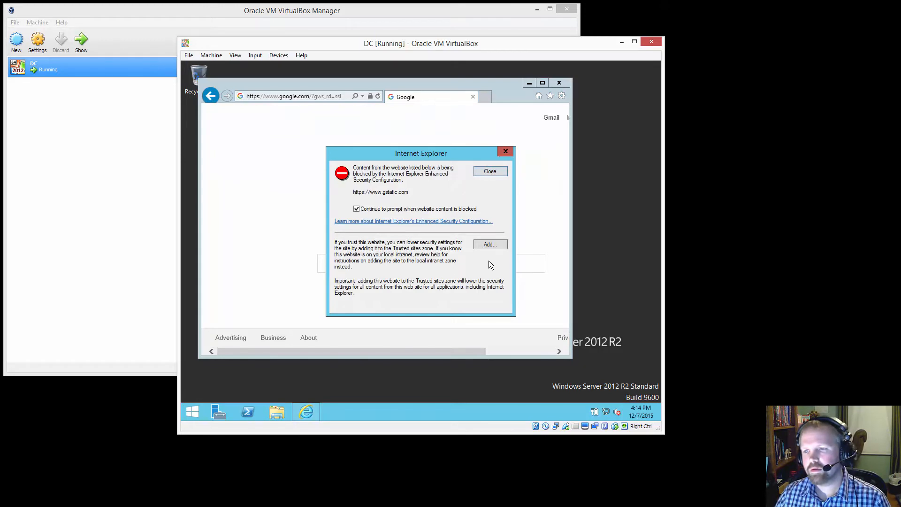
click(490, 172)
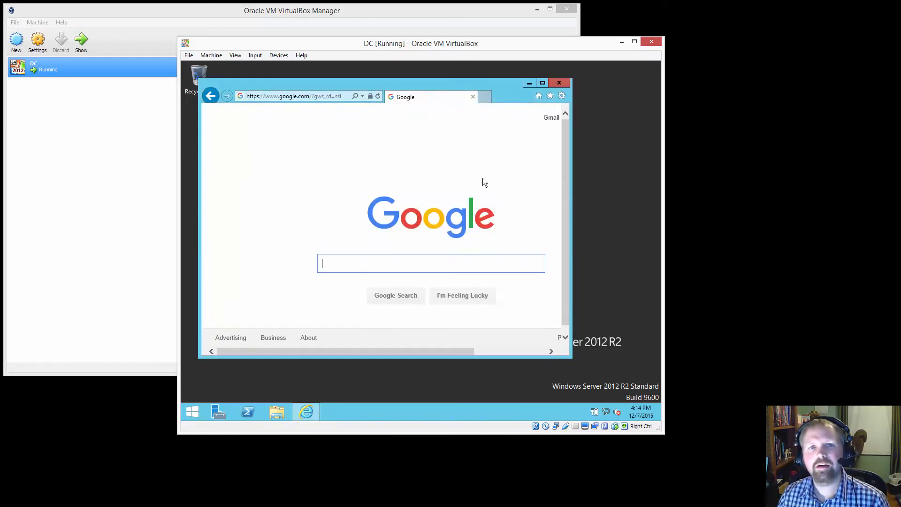